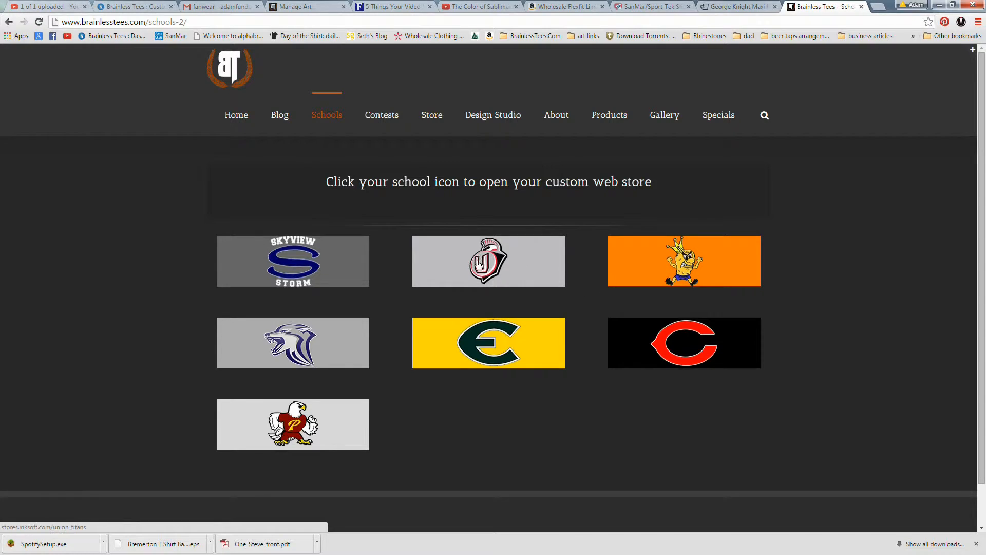
Open the Union Titans school store and start a design in its Design Studio from the design templates.
{"action": "left_click", "coordinate": [476, 263]}
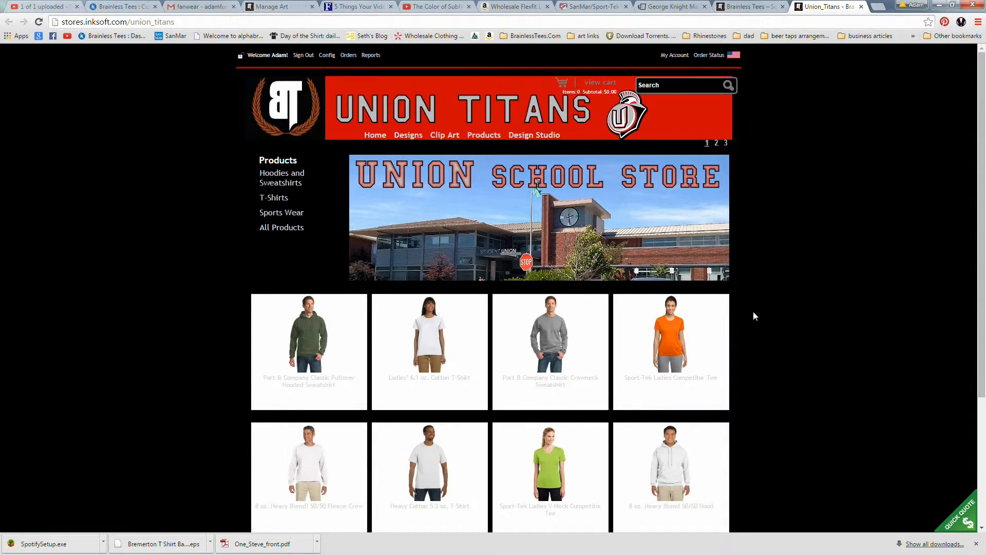
{"action": "scroll", "coordinate": [752, 313], "scroll_direction": "down", "scroll_amount": 4}
{"action": "scroll", "coordinate": [753, 313], "scroll_direction": "up", "scroll_amount": 3}
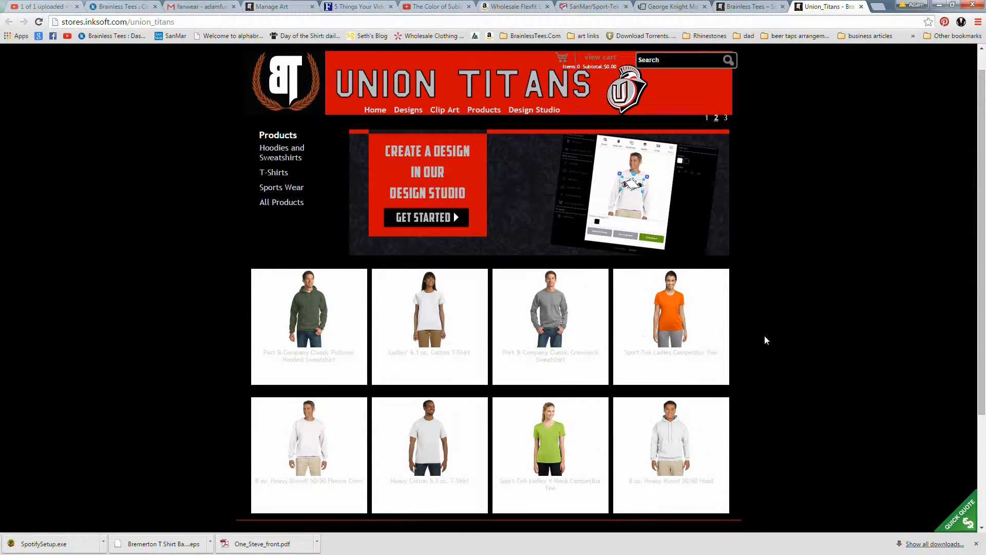
{"action": "scroll", "coordinate": [765, 334], "scroll_direction": "up", "scroll_amount": 1}
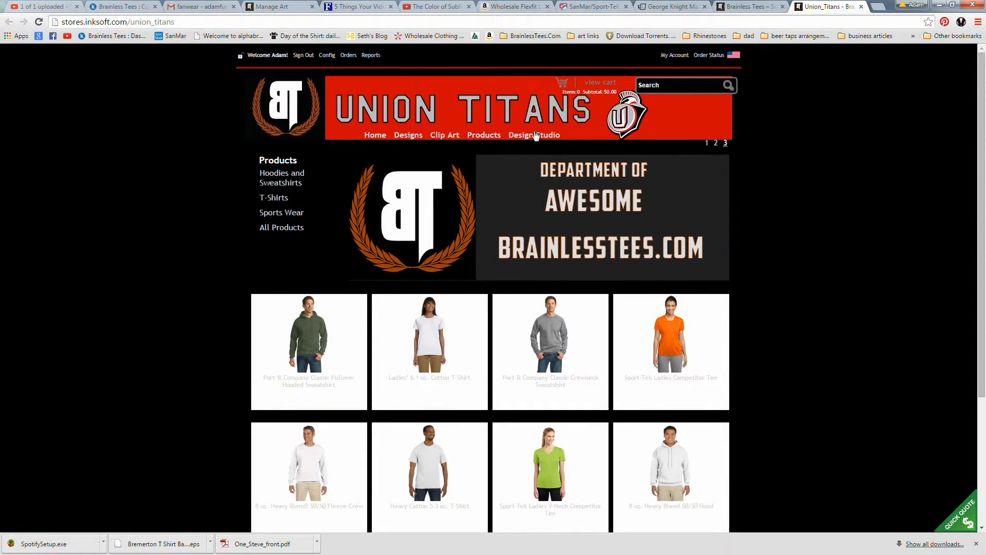
{"action": "left_click", "coordinate": [554, 136]}
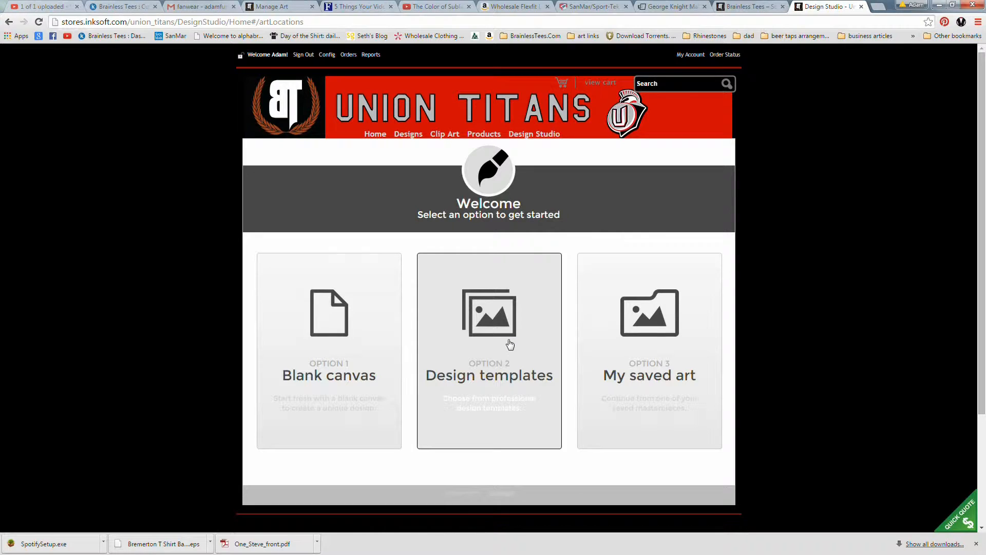
{"action": "left_click", "coordinate": [479, 359]}
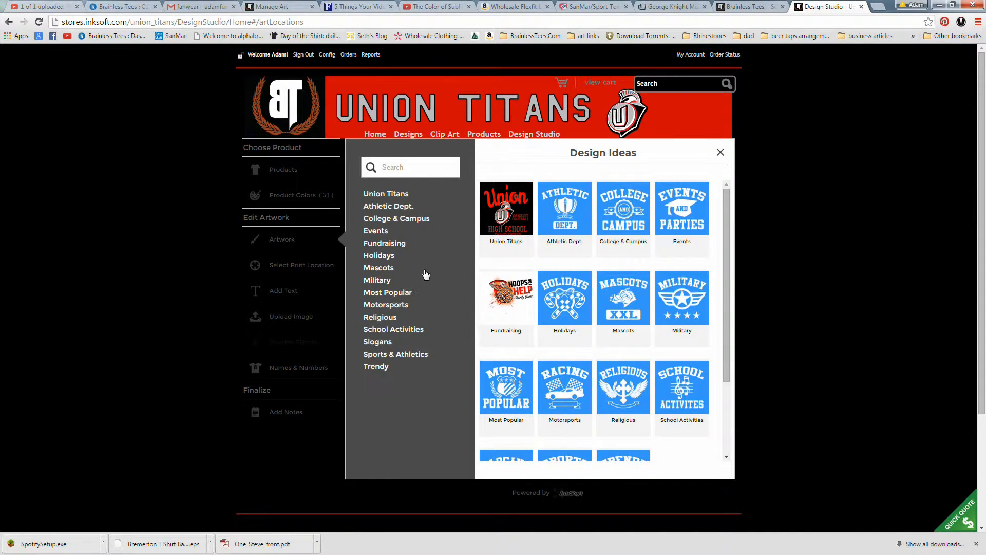
Choose the Heavy Cotton 5.3 Oz. T-Shirt in charcoal as the product to decorate.
{"action": "left_click", "coordinate": [286, 237]}
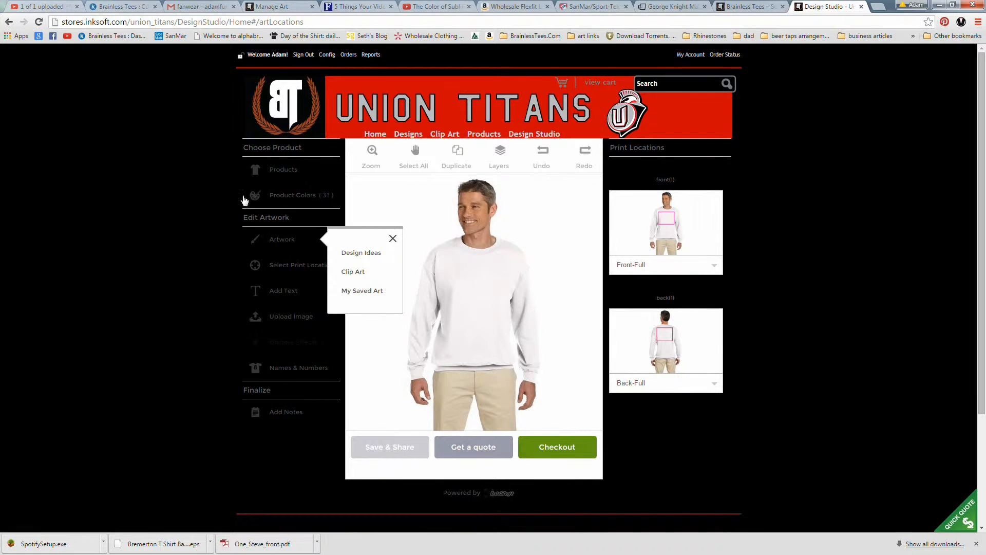
{"action": "left_click", "coordinate": [287, 170]}
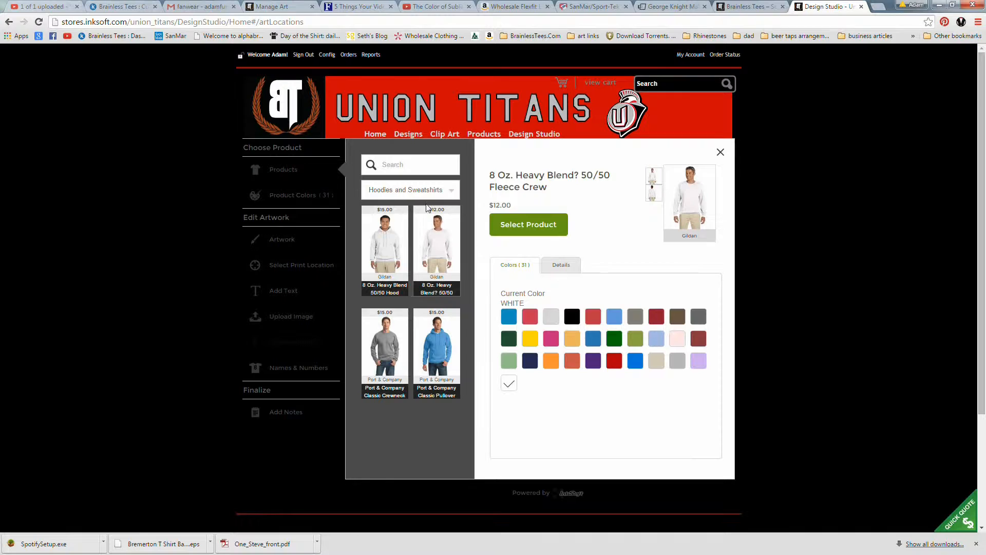
{"action": "left_click", "coordinate": [439, 190]}
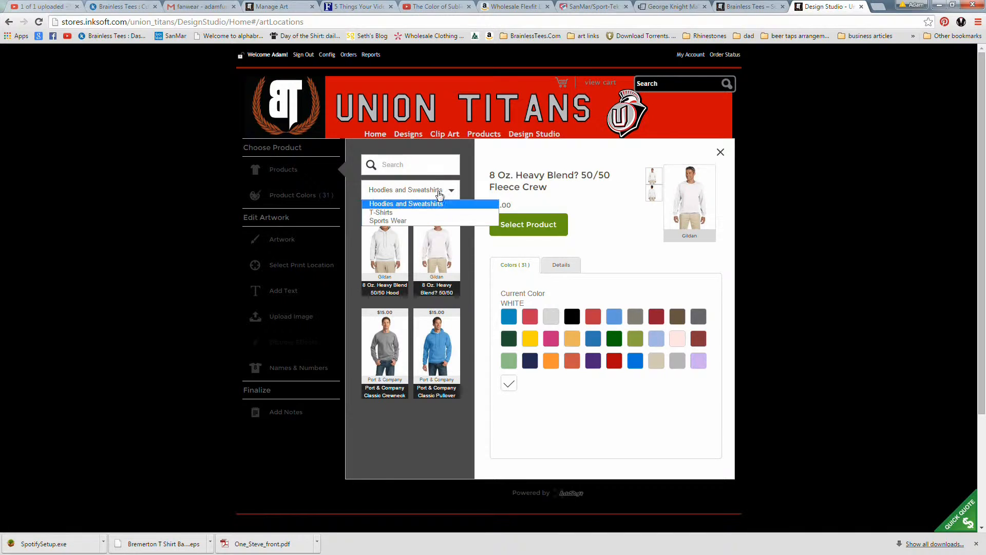
{"action": "left_click", "coordinate": [394, 212]}
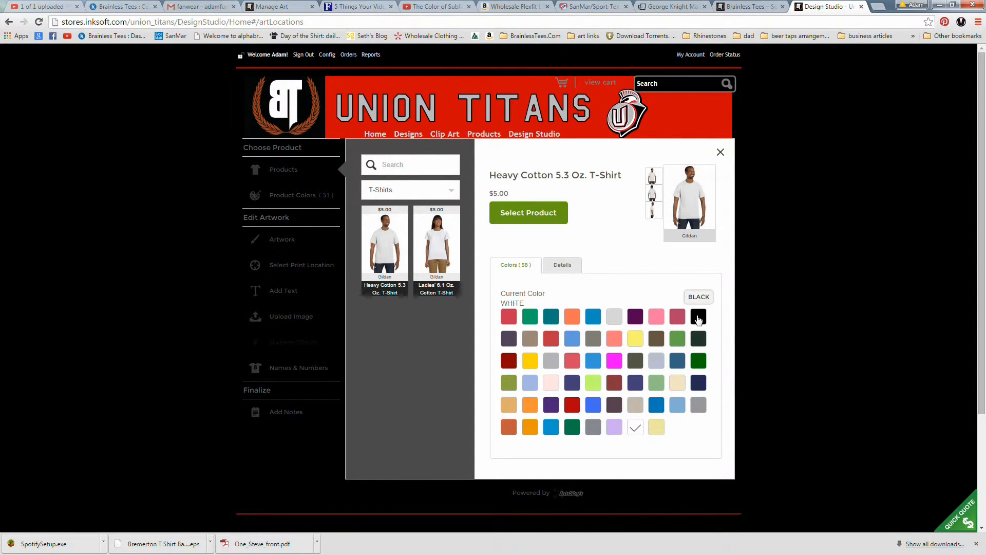
{"action": "left_click", "coordinate": [593, 337]}
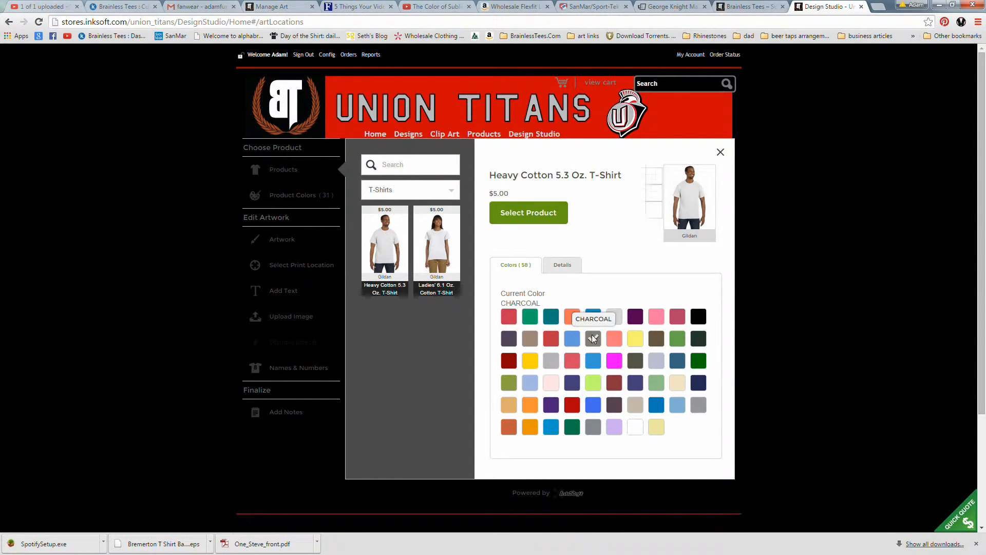
{"action": "left_click", "coordinate": [517, 218]}
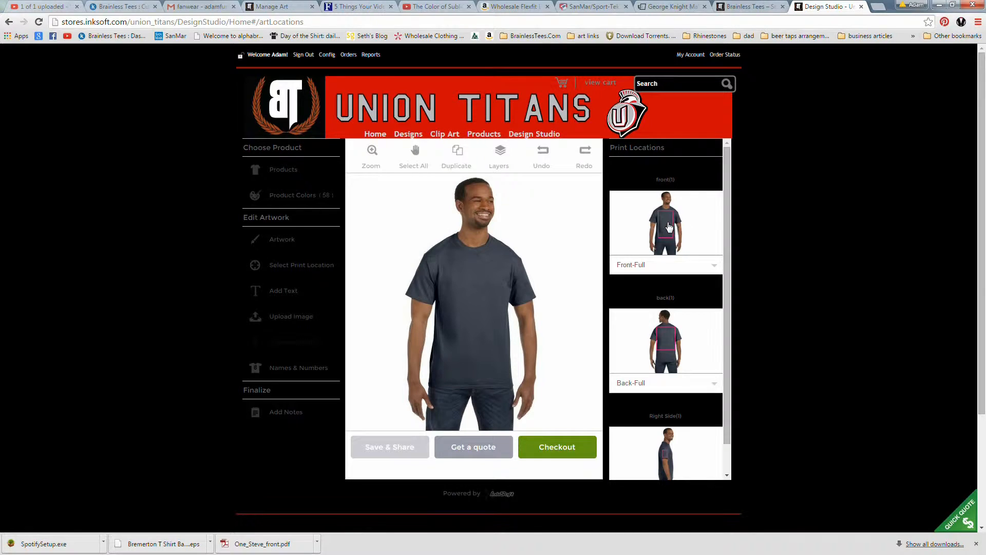
Add the Copper Creek Seniors Cowboy Pride design from the Mascots design ideas to the shirt.
{"action": "scroll", "coordinate": [725, 292], "scroll_direction": "down", "scroll_amount": 1}
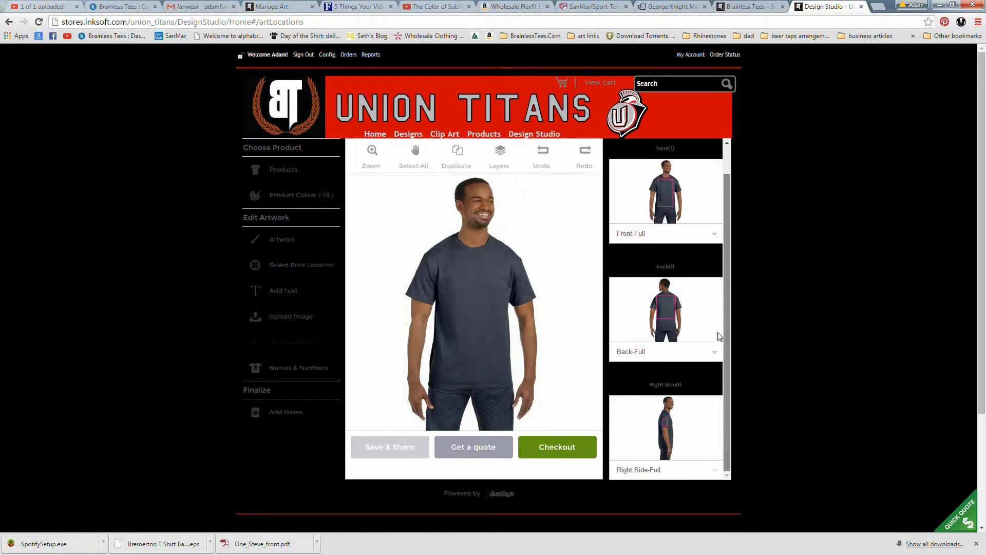
{"action": "scroll", "coordinate": [718, 338], "scroll_direction": "up", "scroll_amount": 1}
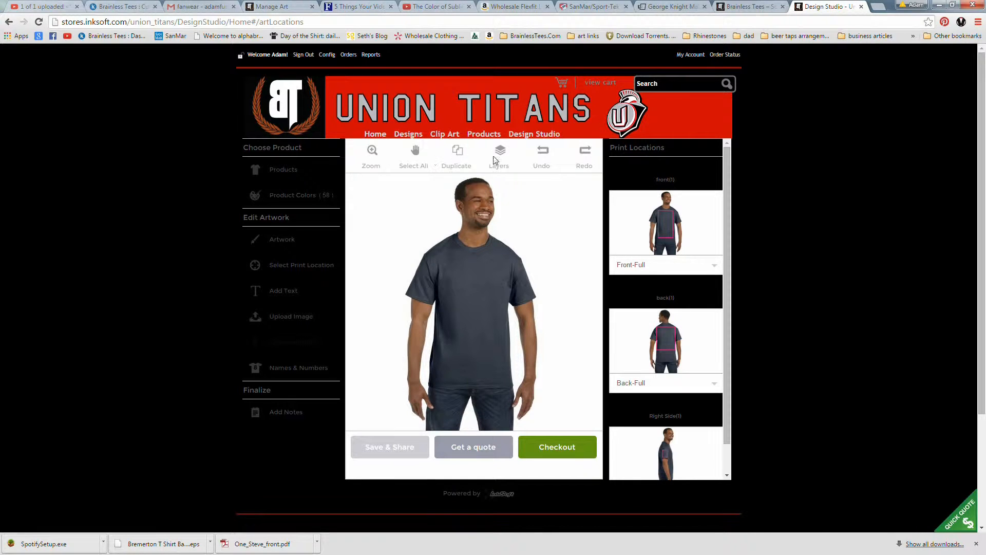
{"action": "left_click", "coordinate": [278, 242]}
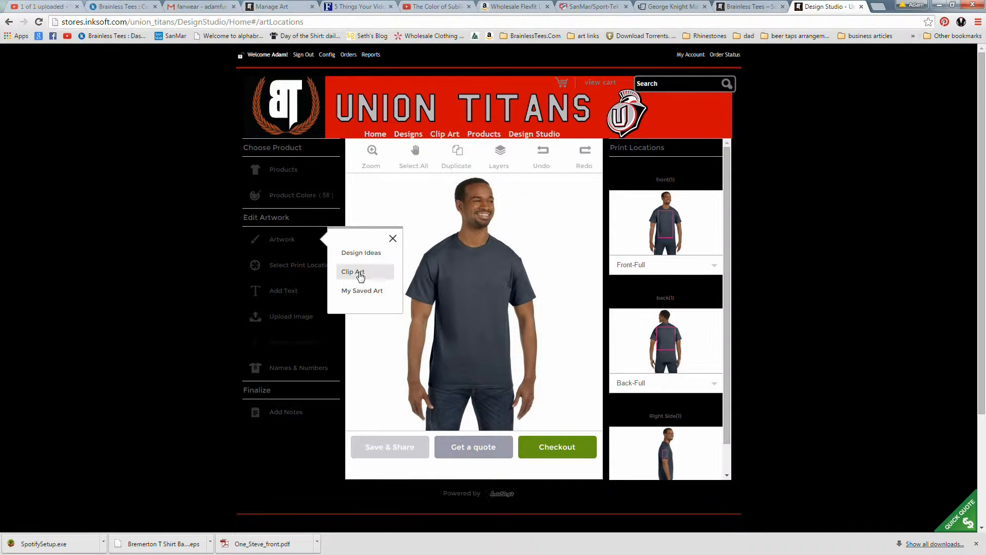
{"action": "left_click", "coordinate": [361, 253]}
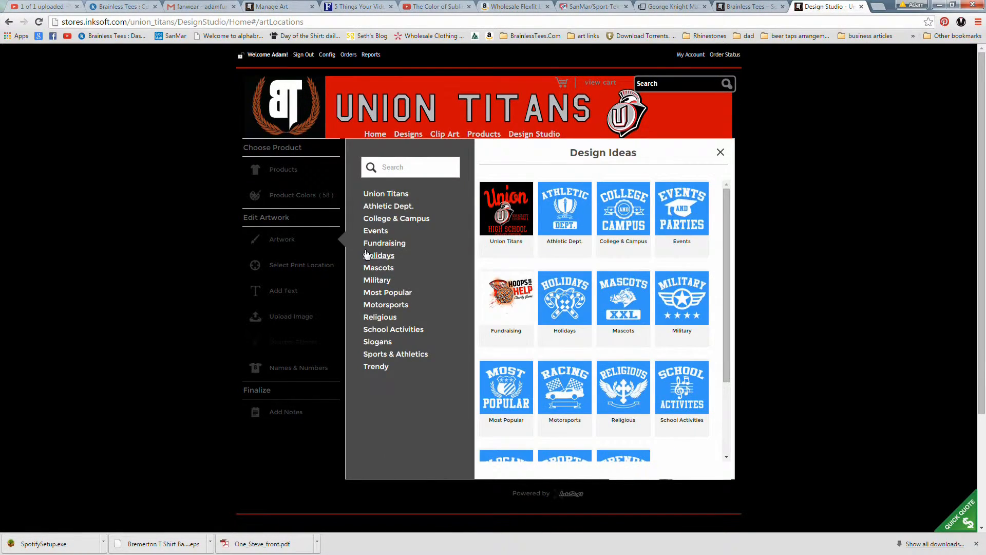
{"action": "scroll", "coordinate": [727, 322], "scroll_direction": "down", "scroll_amount": 2}
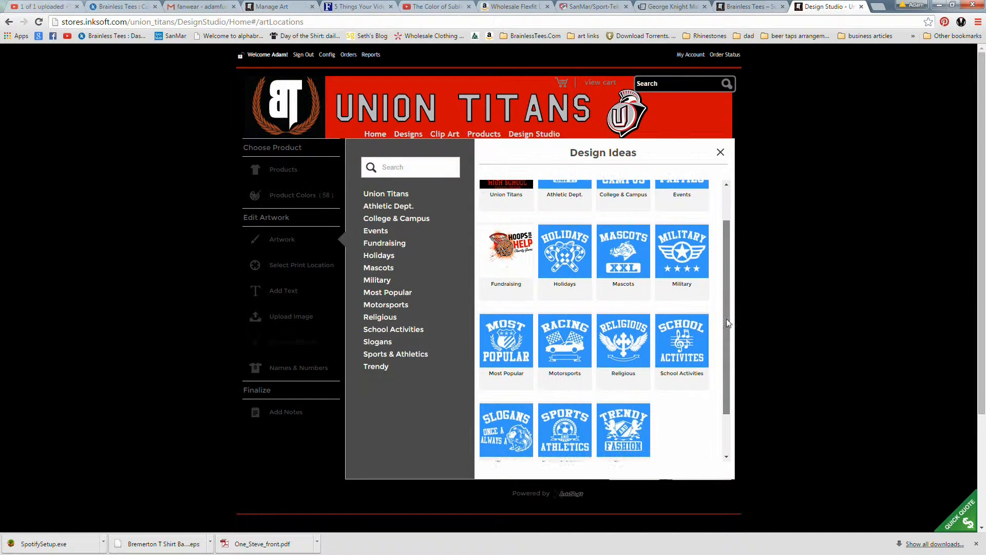
{"action": "scroll", "coordinate": [727, 328], "scroll_direction": "down", "scroll_amount": 1}
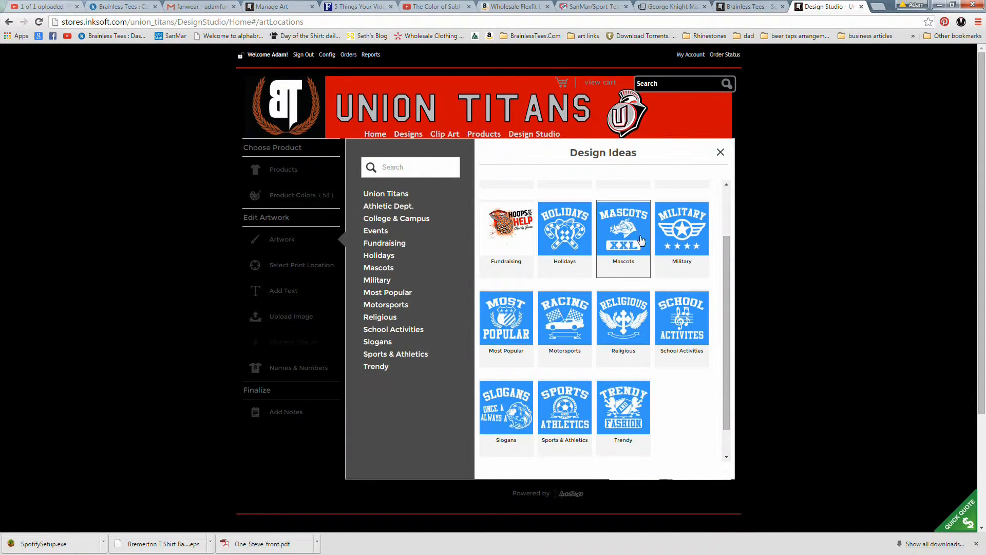
{"action": "left_click", "coordinate": [641, 240]}
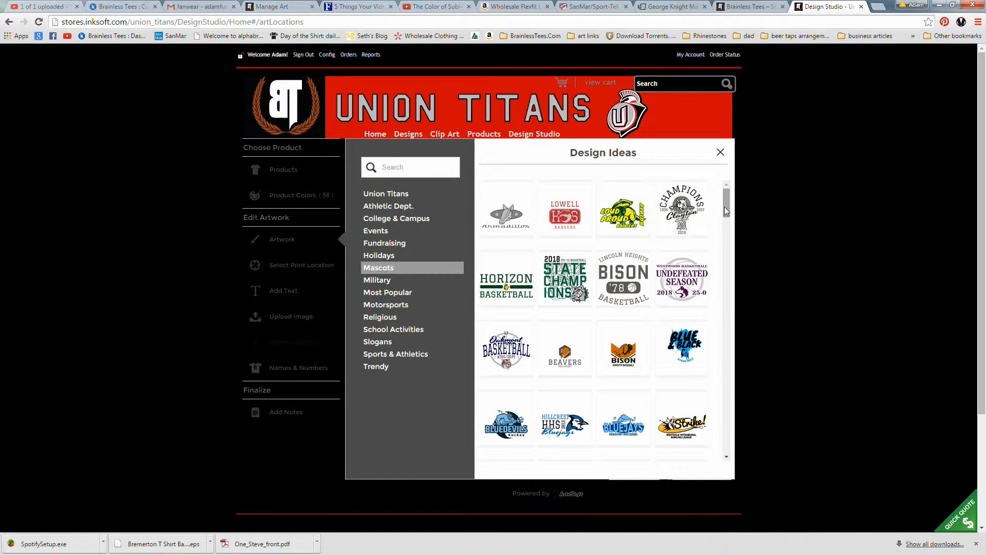
{"action": "left_click_drag", "start_coordinate": [726, 209], "coordinate": [720, 231]}
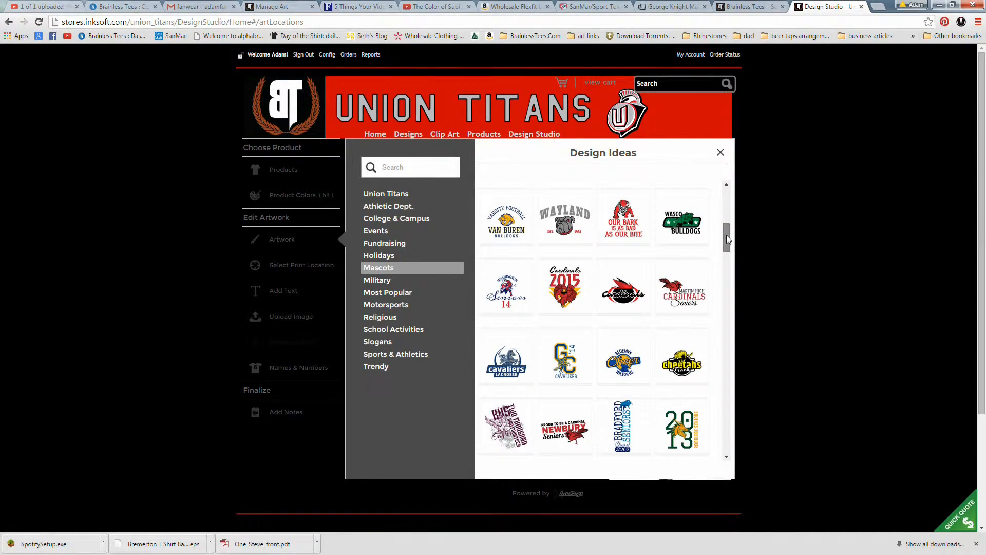
{"action": "left_click_drag", "start_coordinate": [727, 237], "coordinate": [725, 257]}
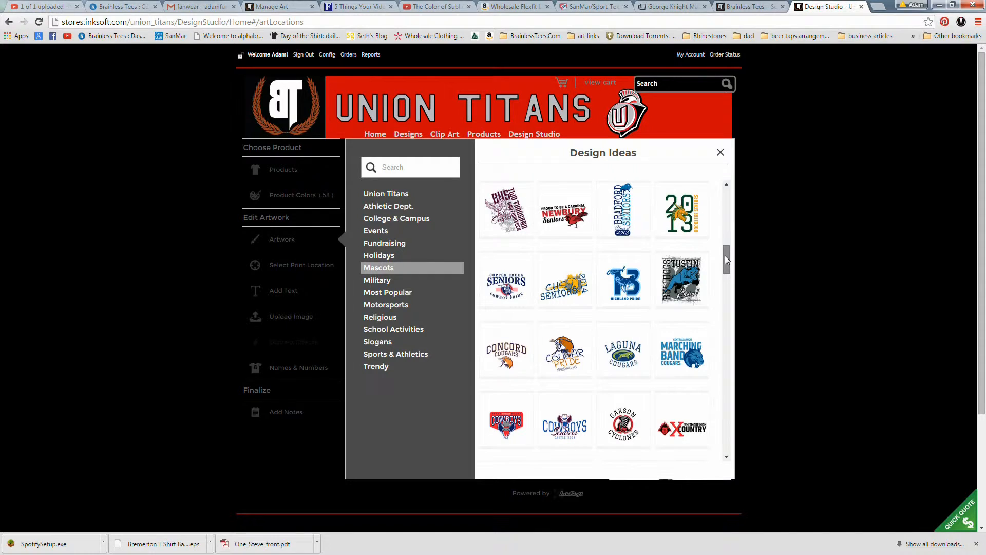
{"action": "left_click", "coordinate": [507, 296]}
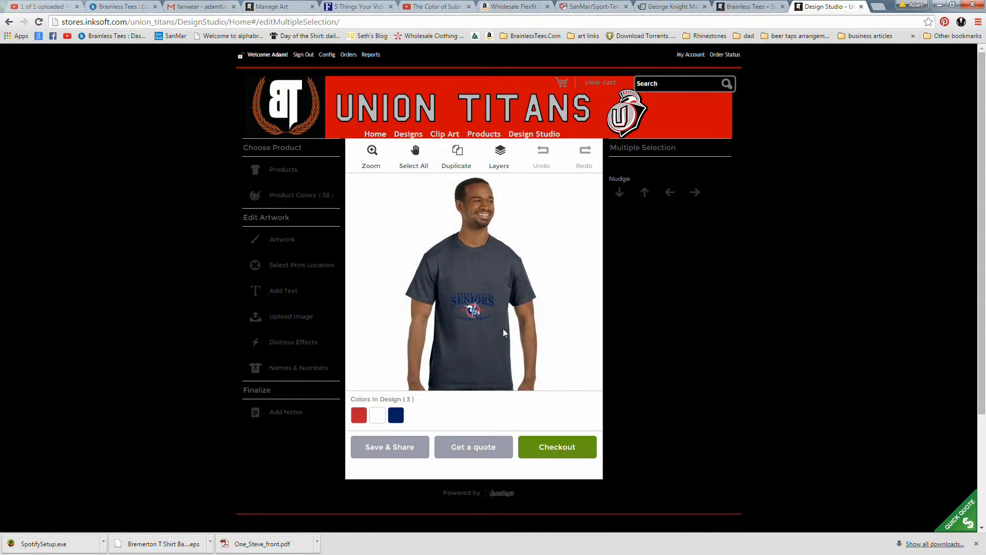
Select all elements of the design and move them up onto the shirt's chest.
{"action": "left_click", "coordinate": [414, 152]}
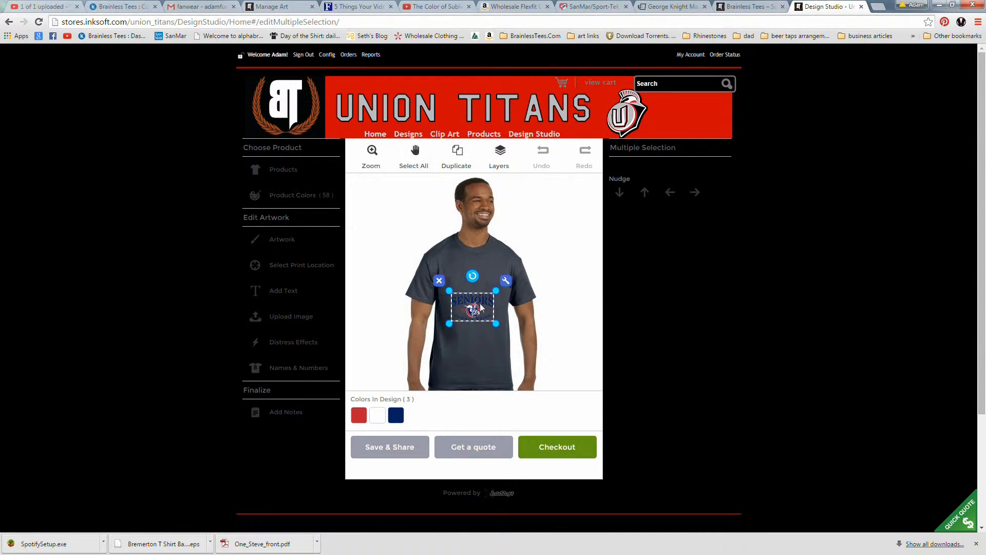
{"action": "left_click_drag", "start_coordinate": [474, 310], "coordinate": [474, 280]}
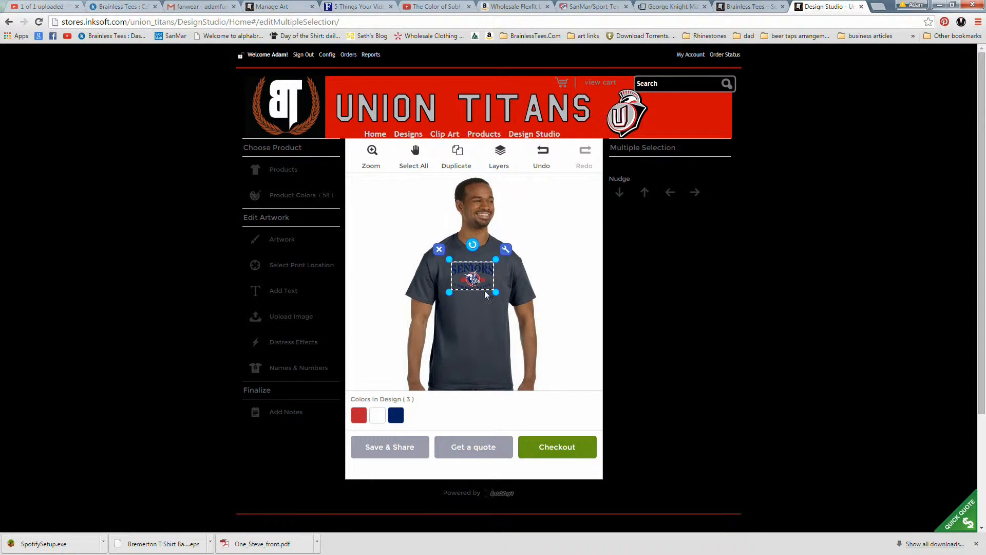
Replace the bull rider in the design with the Union Titans mascot clip art, centred over the circular emblem.
{"action": "left_click", "coordinate": [374, 157]}
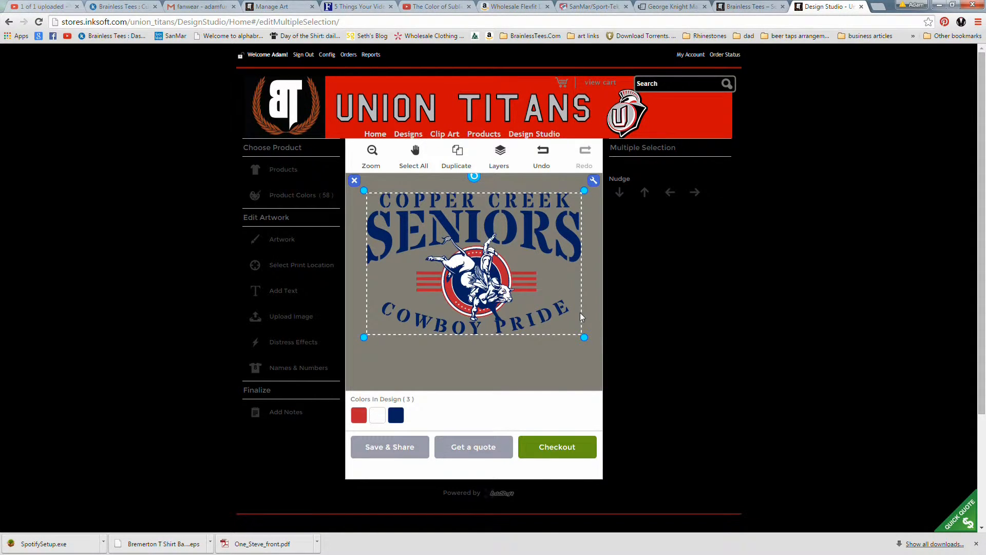
{"action": "left_click", "coordinate": [481, 278]}
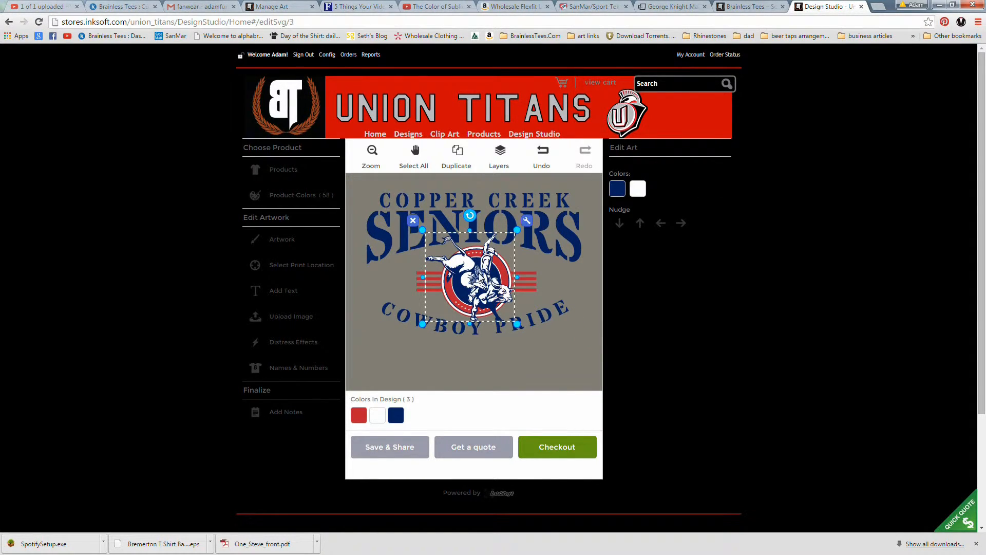
{"action": "key", "text": "Delete"}
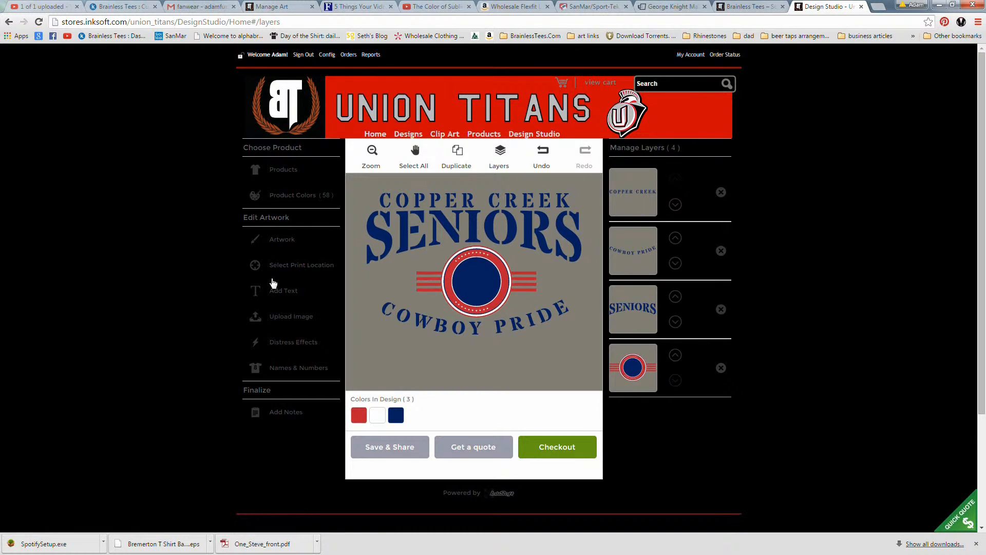
{"action": "left_click", "coordinate": [282, 240]}
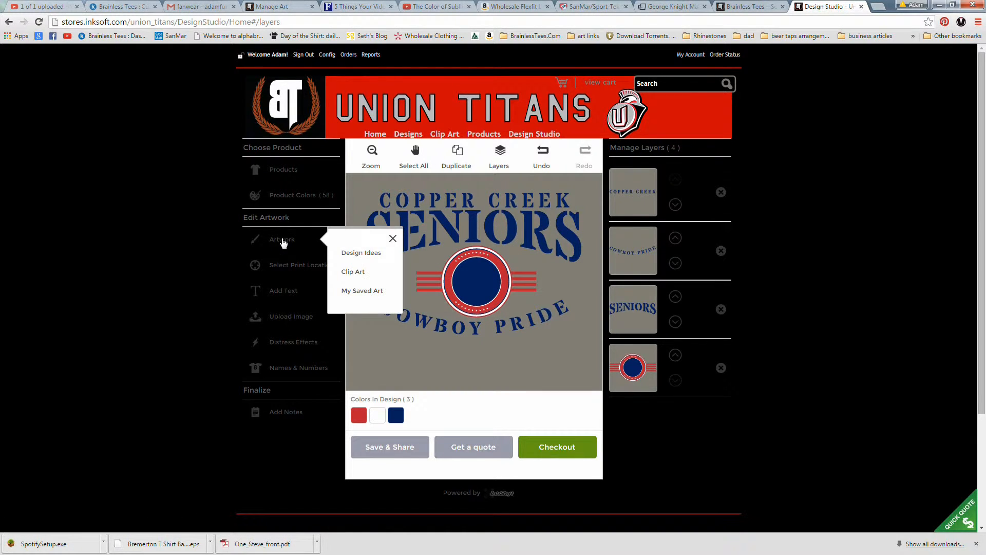
{"action": "left_click", "coordinate": [362, 274]}
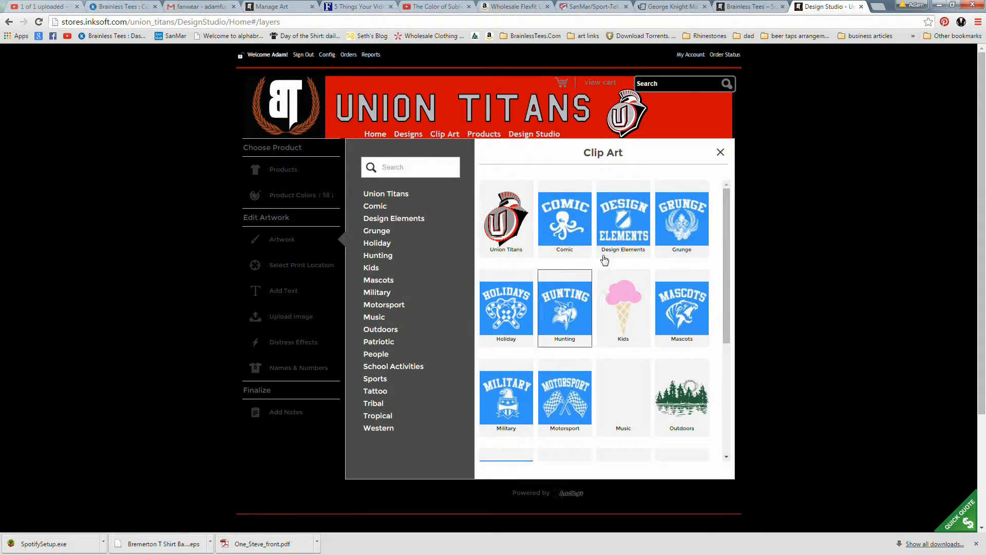
{"action": "left_click", "coordinate": [506, 220]}
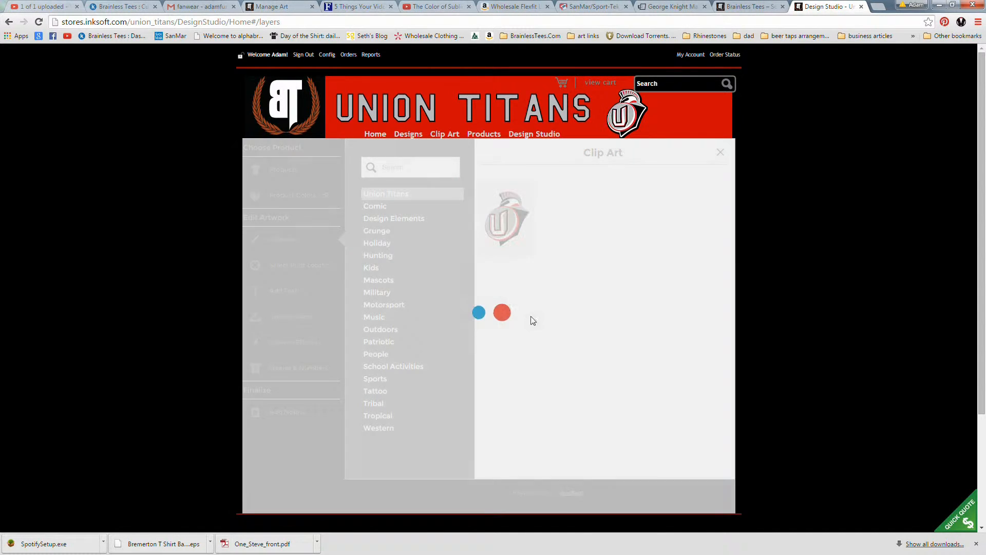
{"action": "left_click", "coordinate": [493, 226]}
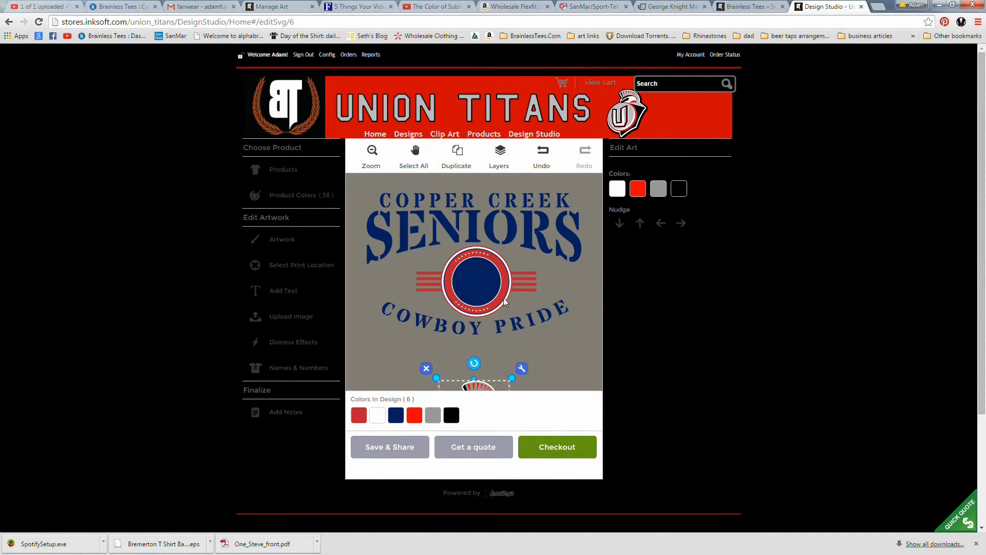
{"action": "left_click_drag", "start_coordinate": [484, 384], "coordinate": [477, 286]}
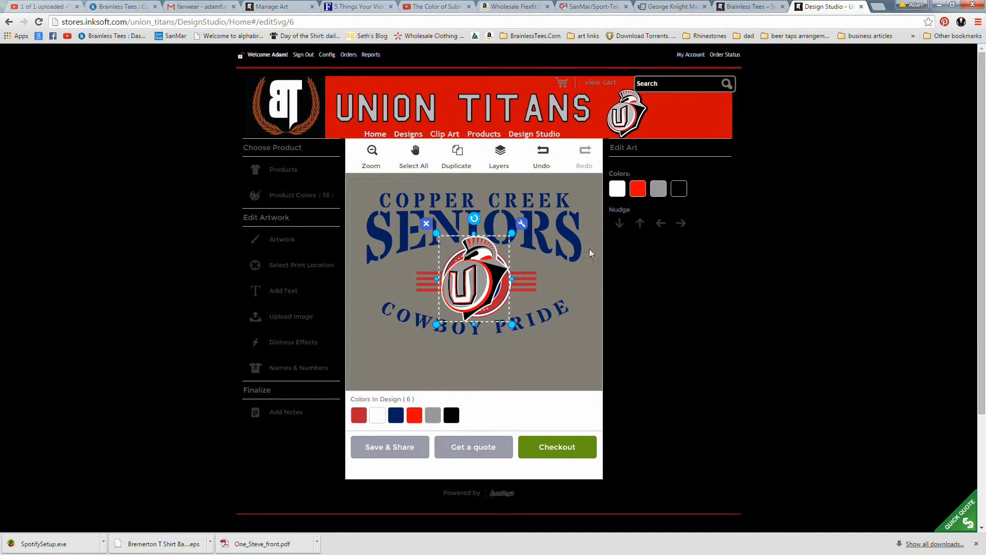
Replace the design's top text line COPPER CREEK with UNION HISH SCHOOL.
{"action": "left_click", "coordinate": [501, 161]}
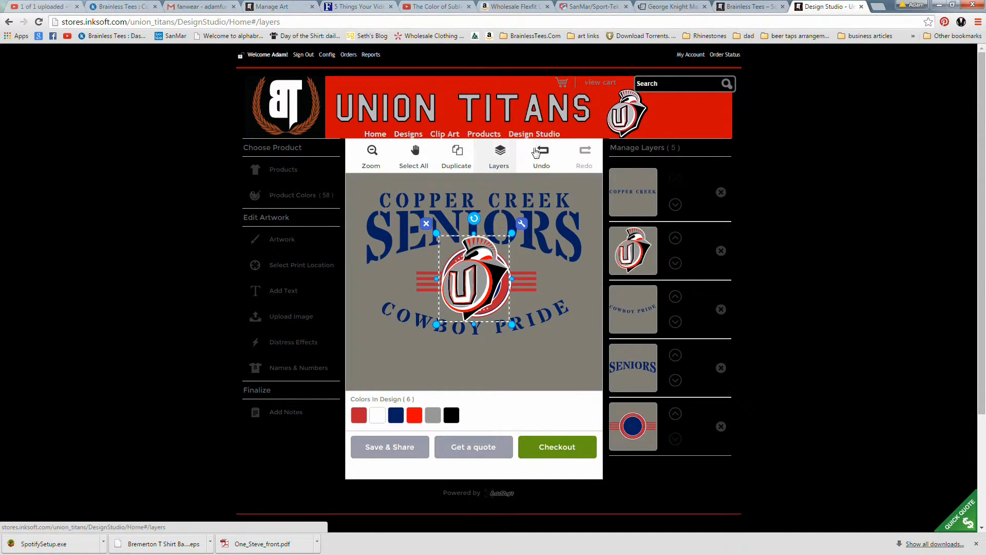
{"action": "left_click", "coordinate": [636, 188]}
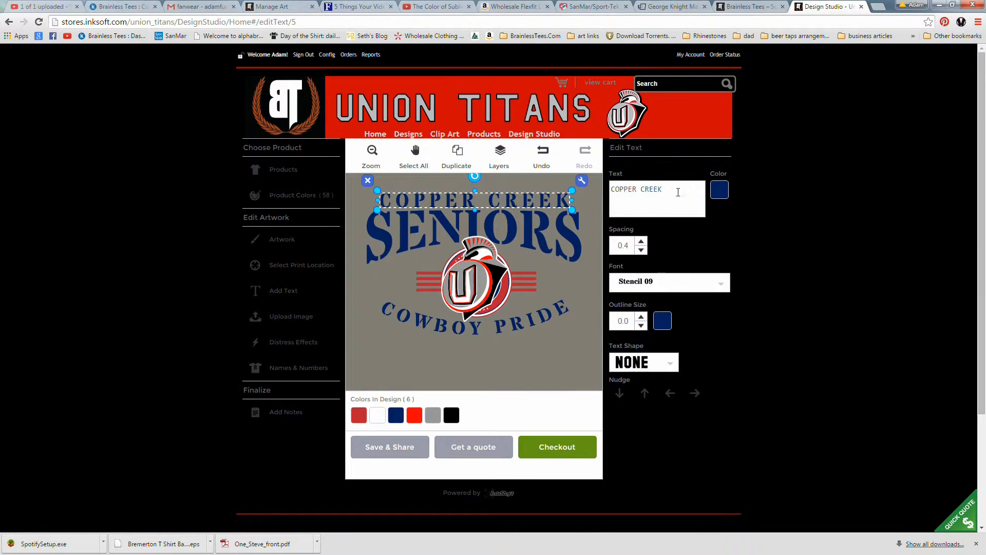
{"action": "triple_click", "coordinate": [679, 190]}
{"action": "type", "text": "union"}
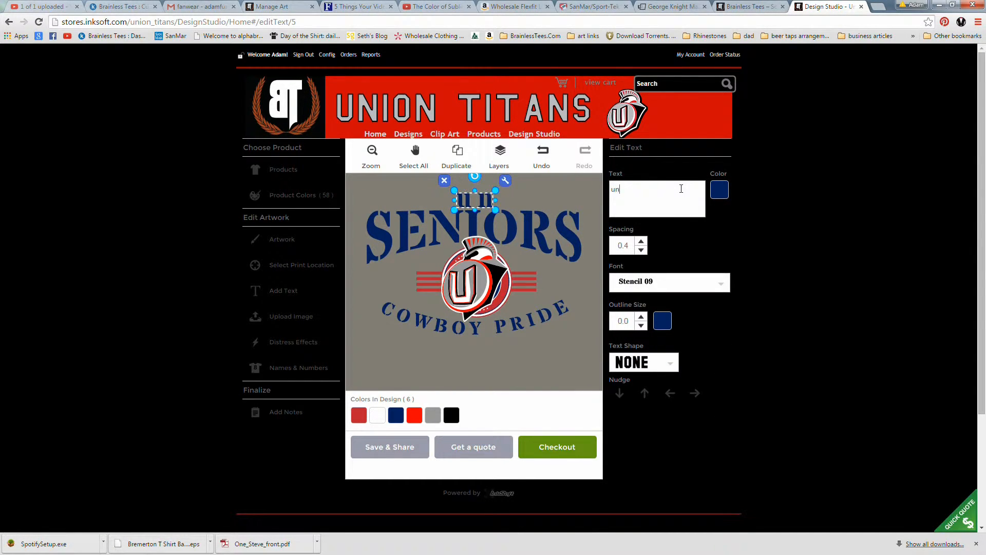
{"action": "key", "text": "BackSpace"}
{"action": "key", "text": "BackSpace"}
{"action": "key", "text": "BackSpace"}
{"action": "key", "text": "BackSpace"}
{"action": "key", "text": "BackSpace"}
{"action": "key", "text": "BackSpace"}
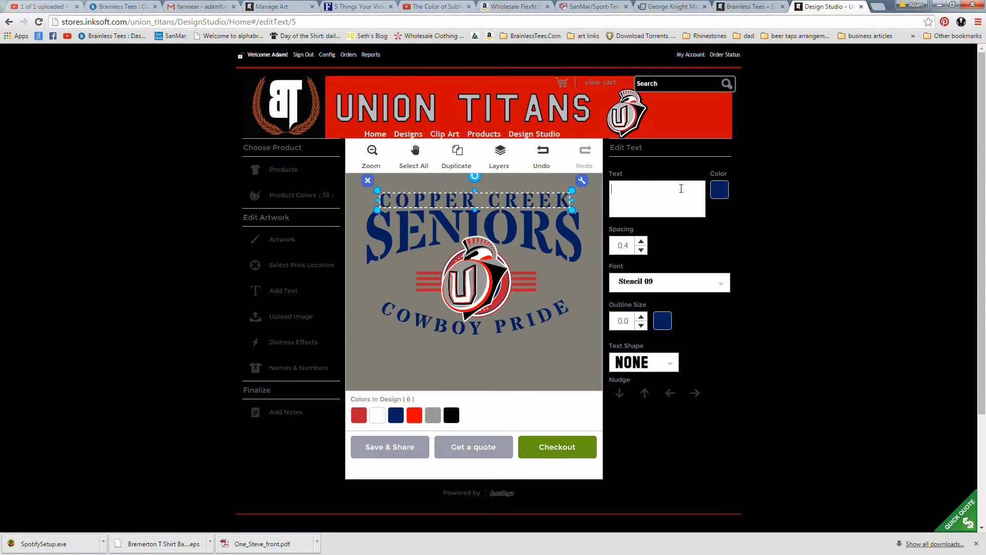
{"action": "type", "text": "UNION"}
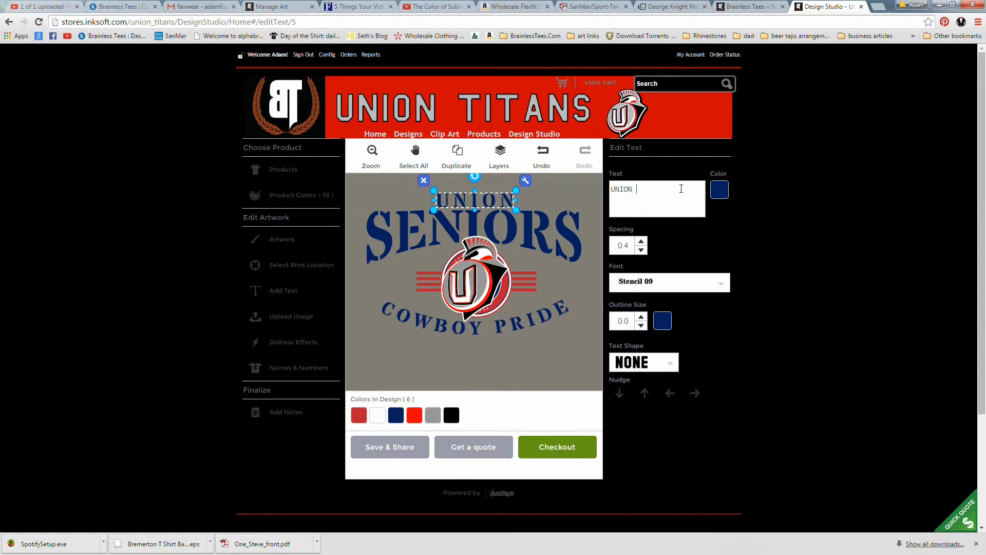
{"action": "type", "text": " HISH SC"}
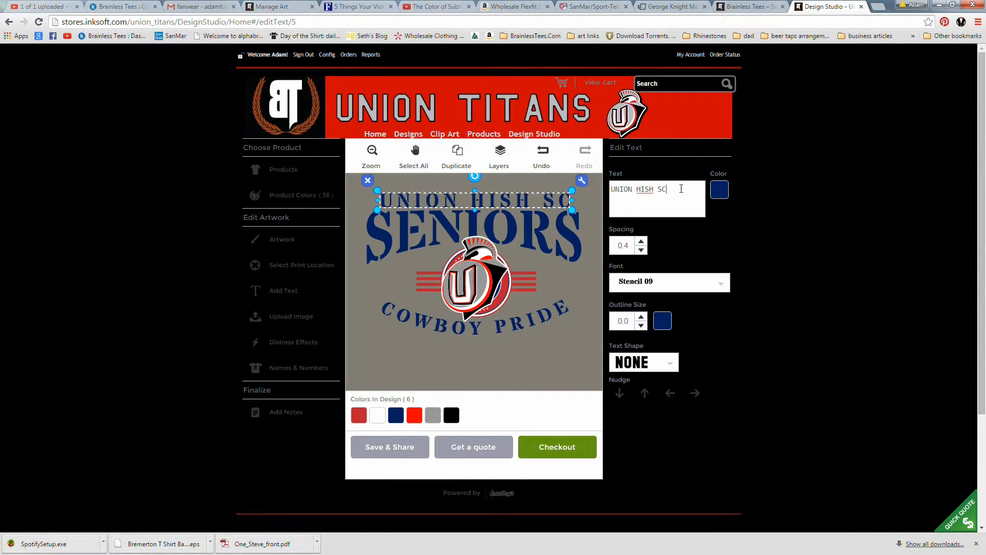
{"action": "type", "text": "HOOL"}
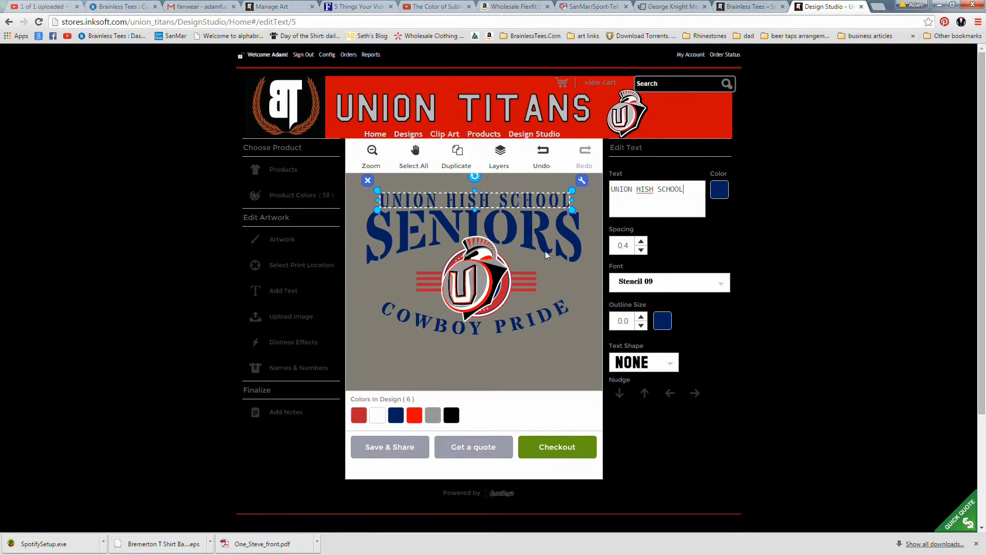
Replace the arched SENIORS text with TITANS.
{"action": "left_click", "coordinate": [500, 157]}
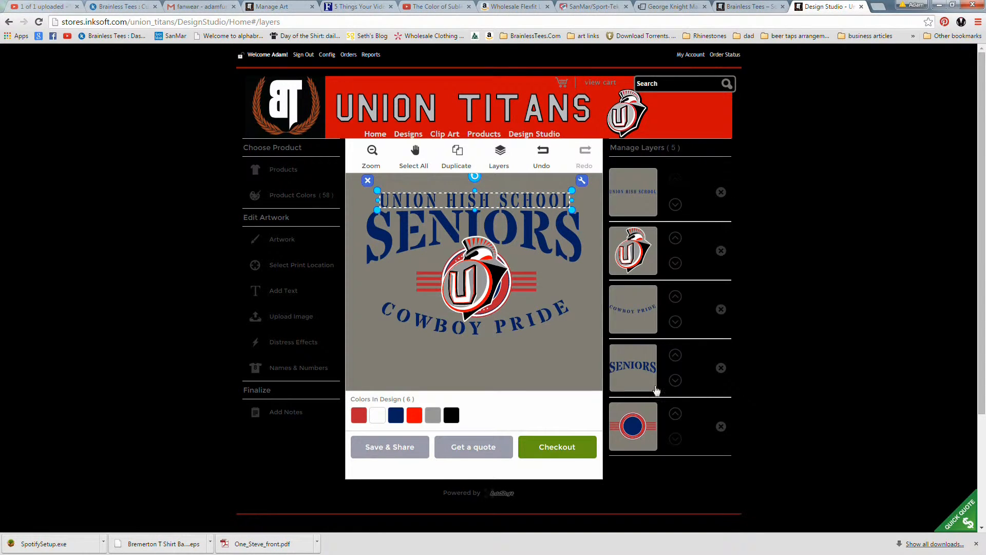
{"action": "left_click", "coordinate": [633, 365]}
{"action": "double_click", "coordinate": [657, 190]}
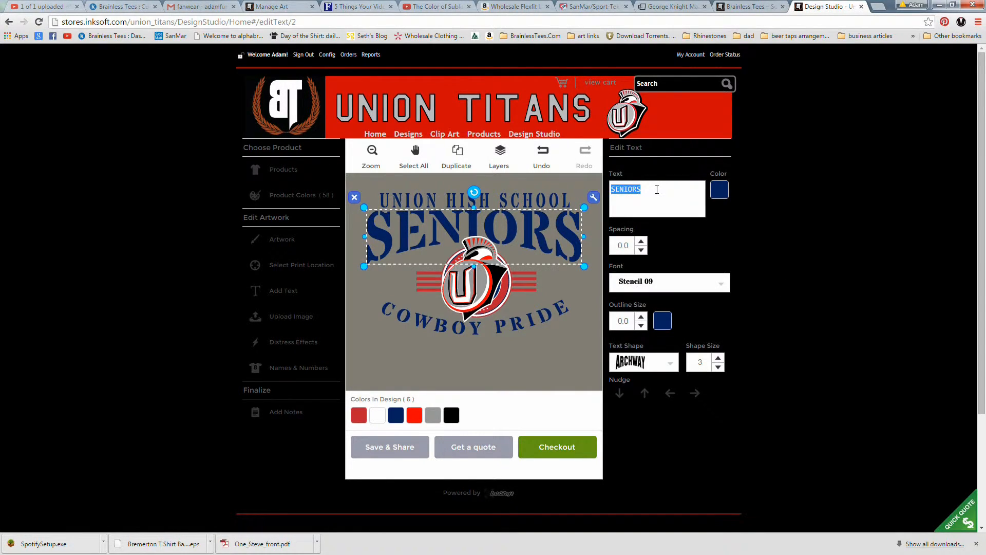
{"action": "type", "text": "TITANS"}
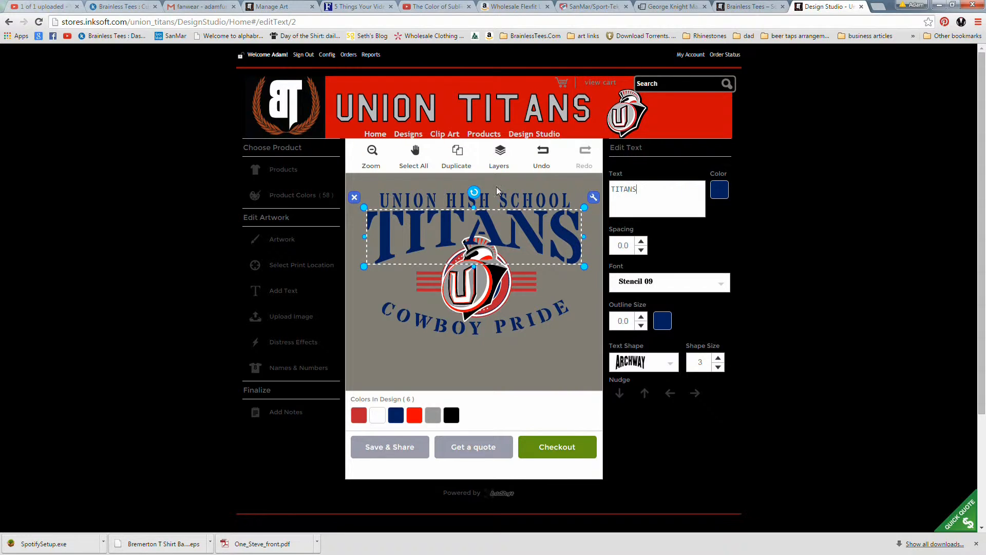
Replace the curved COWBOY PRIDE text with ORCHESTRA and move it slightly down, centred below the mascot.
{"action": "left_click", "coordinate": [500, 154]}
{"action": "left_click", "coordinate": [637, 303]}
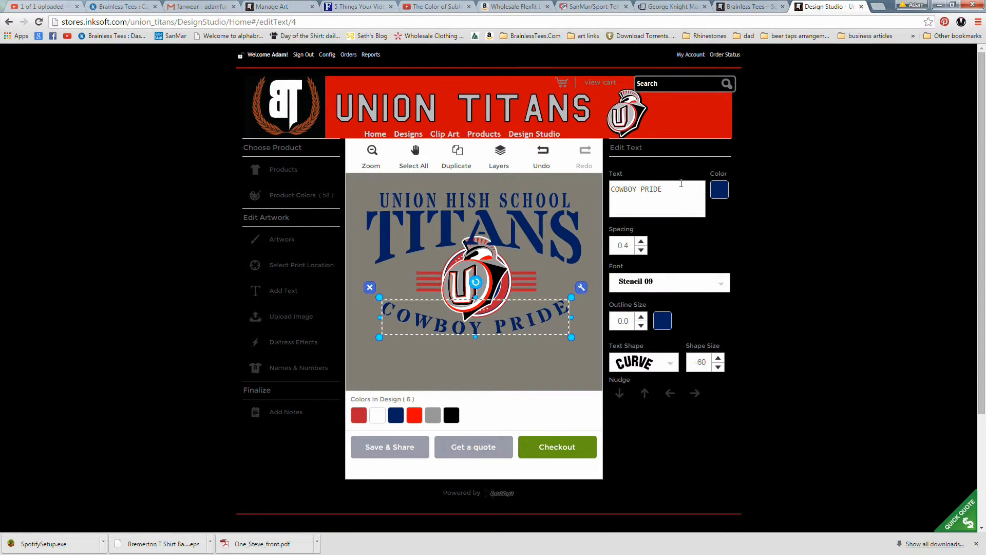
{"action": "triple_click", "coordinate": [679, 189]}
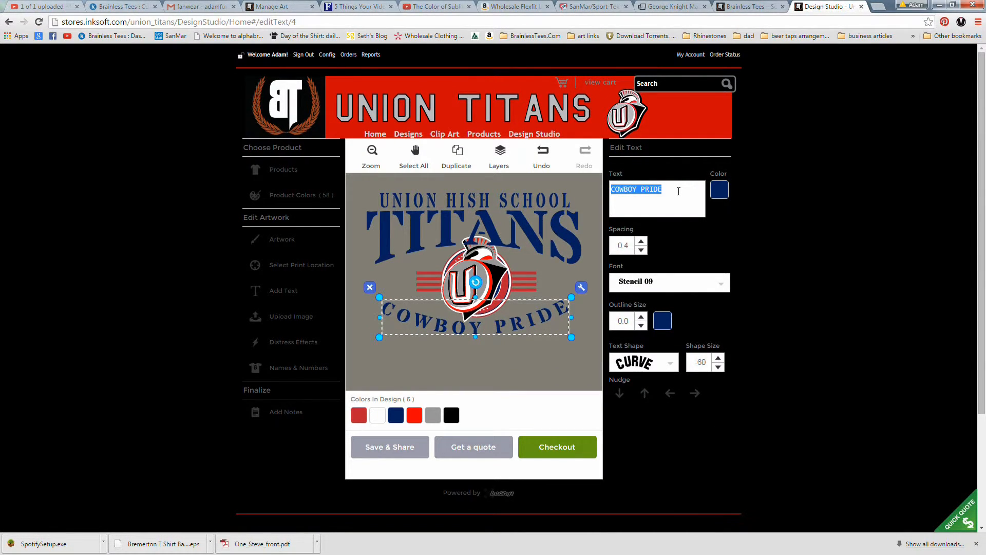
{"action": "type", "text": "ORCHE"}
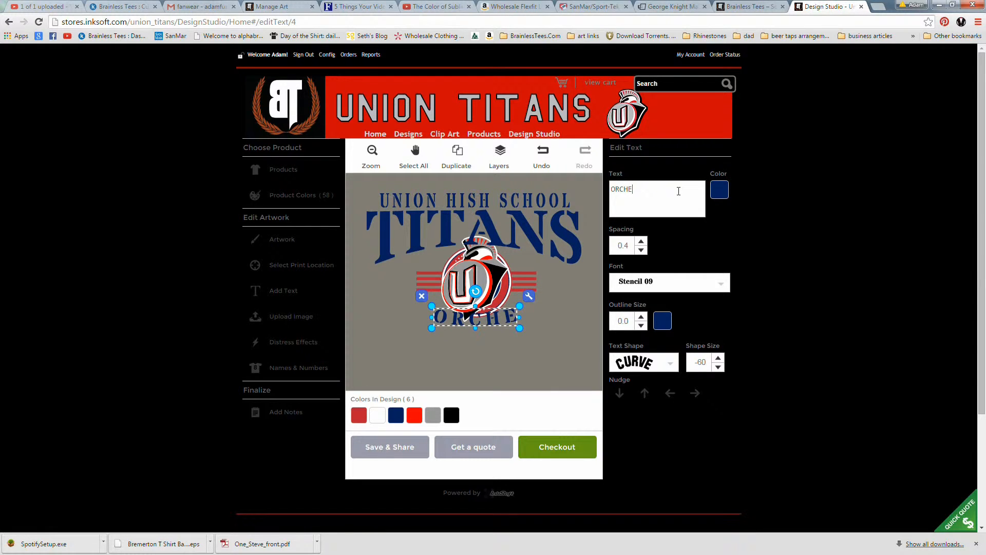
{"action": "type", "text": "ST"}
{"action": "type", "text": "RA"}
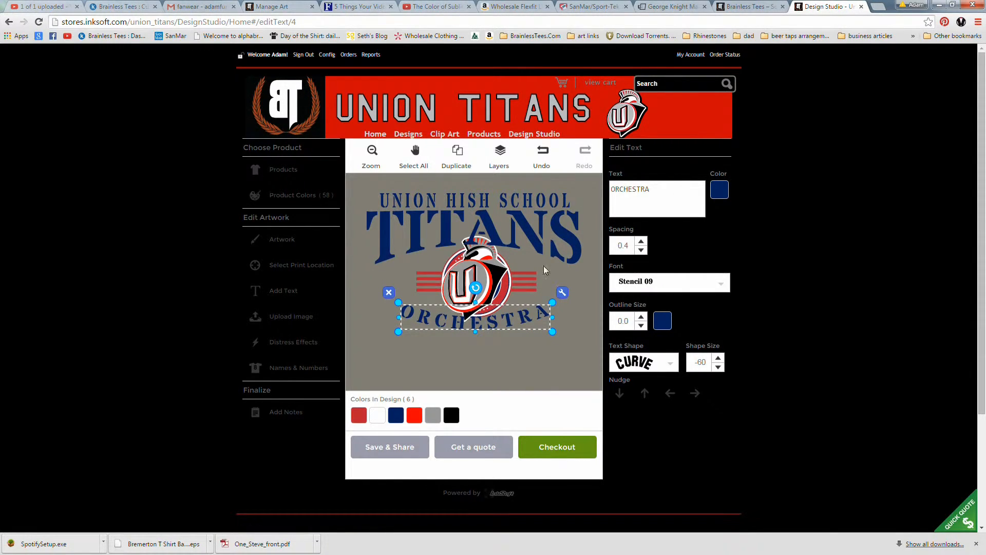
{"action": "left_click_drag", "start_coordinate": [472, 326], "coordinate": [475, 334]}
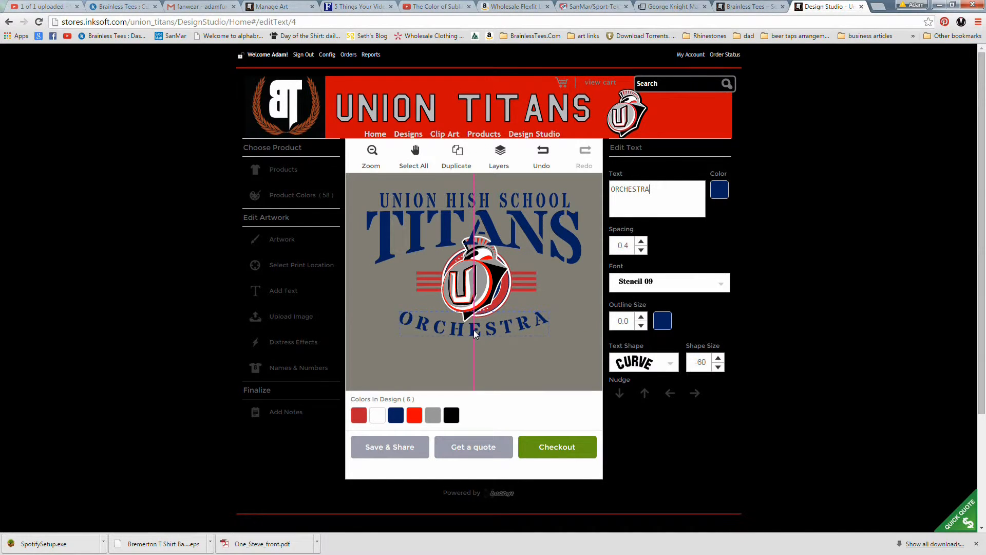
{"action": "left_click", "coordinate": [499, 154]}
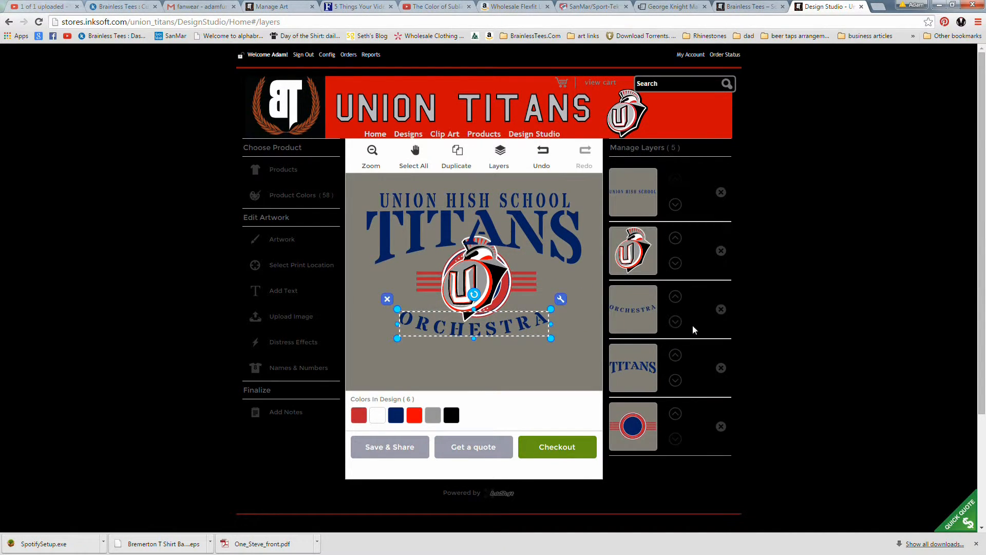
{"action": "left_click", "coordinate": [639, 201]}
{"action": "left_click_drag", "start_coordinate": [494, 205], "coordinate": [495, 199]}
{"action": "left_click", "coordinate": [541, 157]}
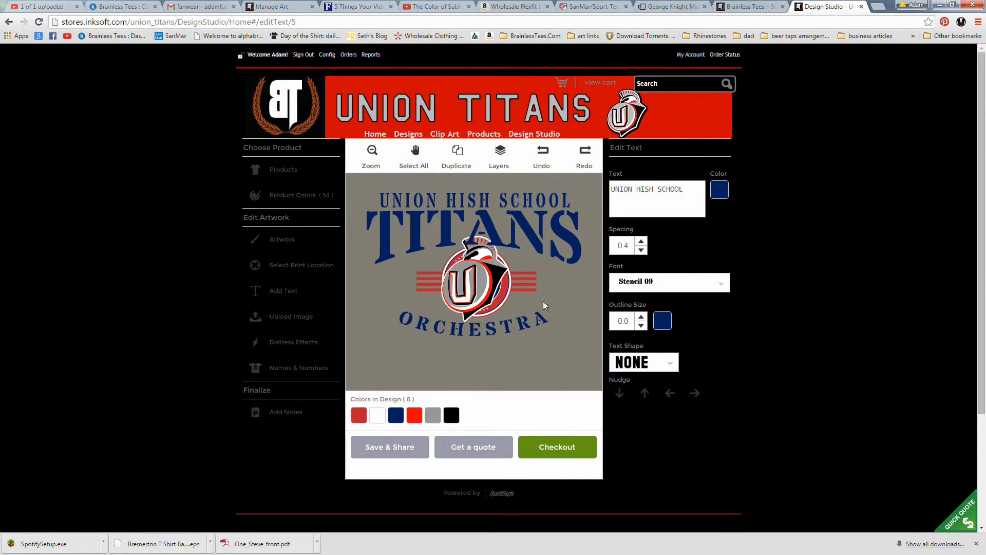
Move the ORCHESTRA text slightly further down and set its curve shape size to -70.
{"action": "left_click", "coordinate": [499, 157]}
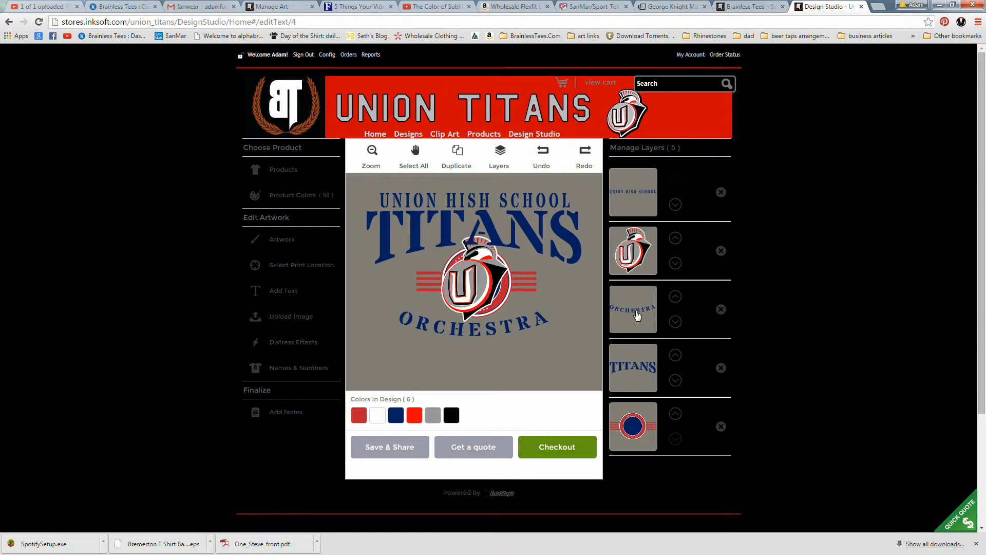
{"action": "left_click", "coordinate": [637, 319]}
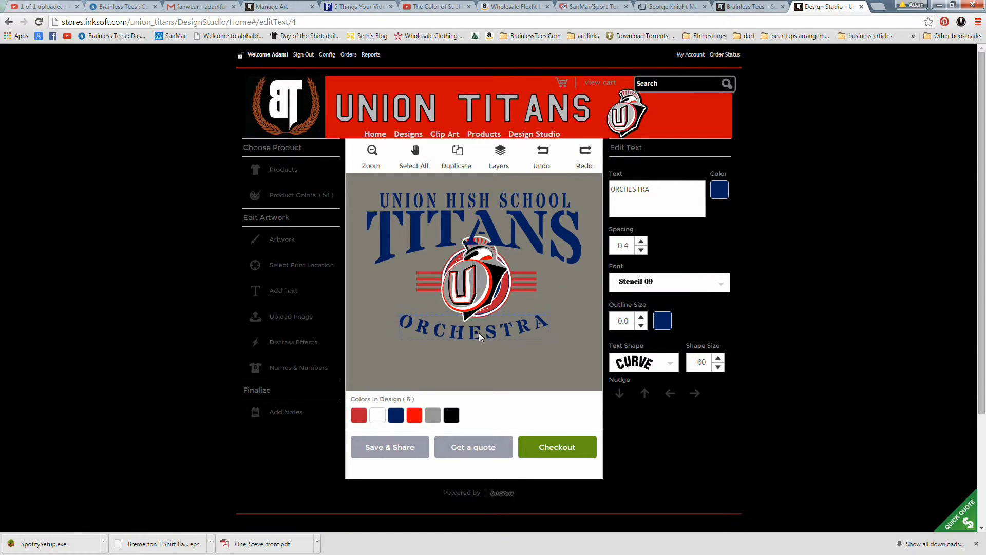
{"action": "left_click", "coordinate": [480, 334]}
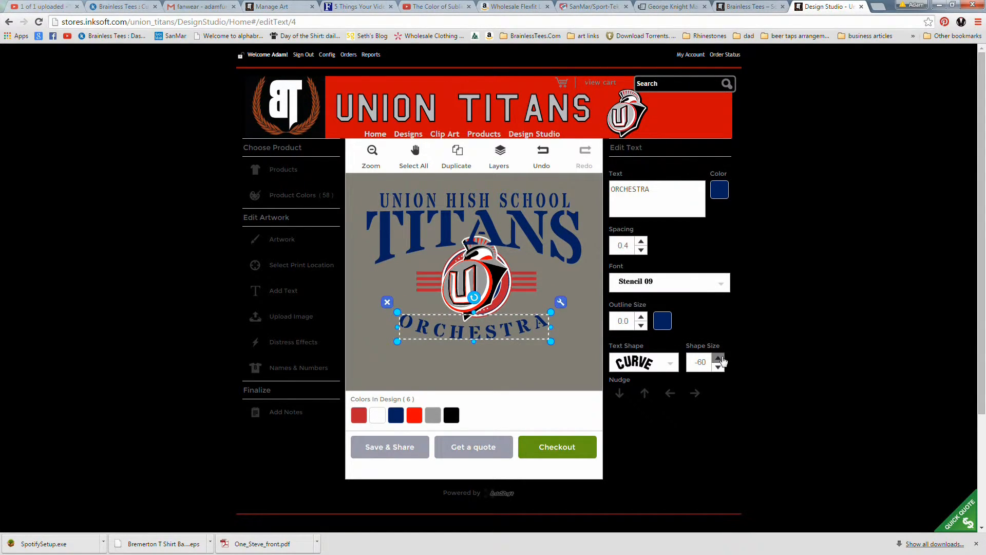
{"action": "left_click", "coordinate": [719, 359]}
{"action": "left_click", "coordinate": [718, 358]}
{"action": "left_click", "coordinate": [718, 358]}
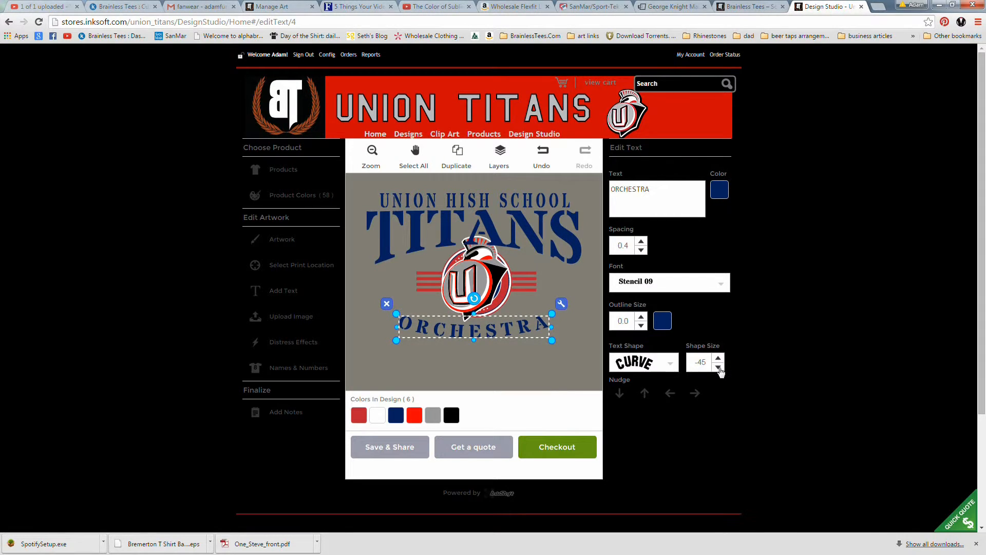
{"action": "left_click", "coordinate": [718, 367]}
{"action": "left_click", "coordinate": [718, 367]}
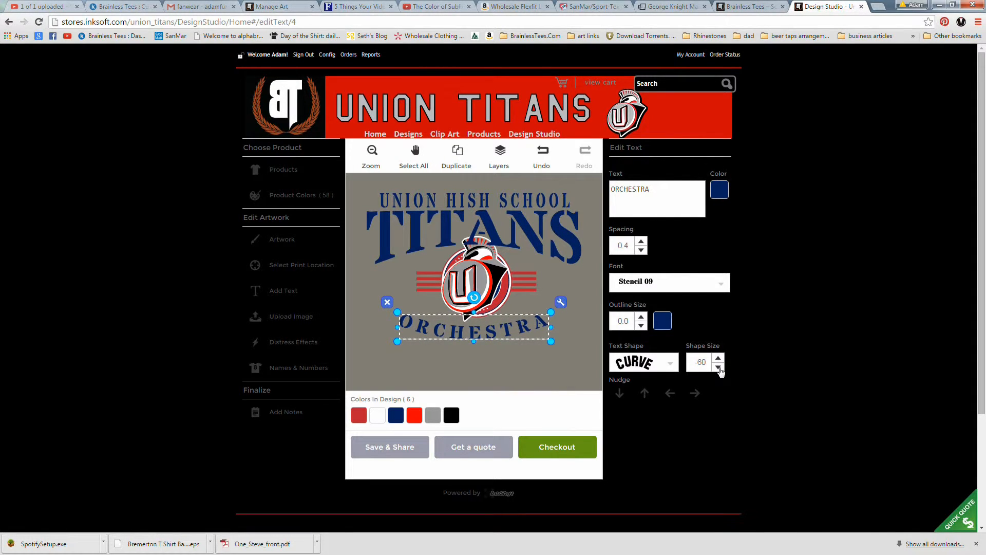
{"action": "left_click", "coordinate": [718, 367]}
{"action": "left_click", "coordinate": [718, 367]}
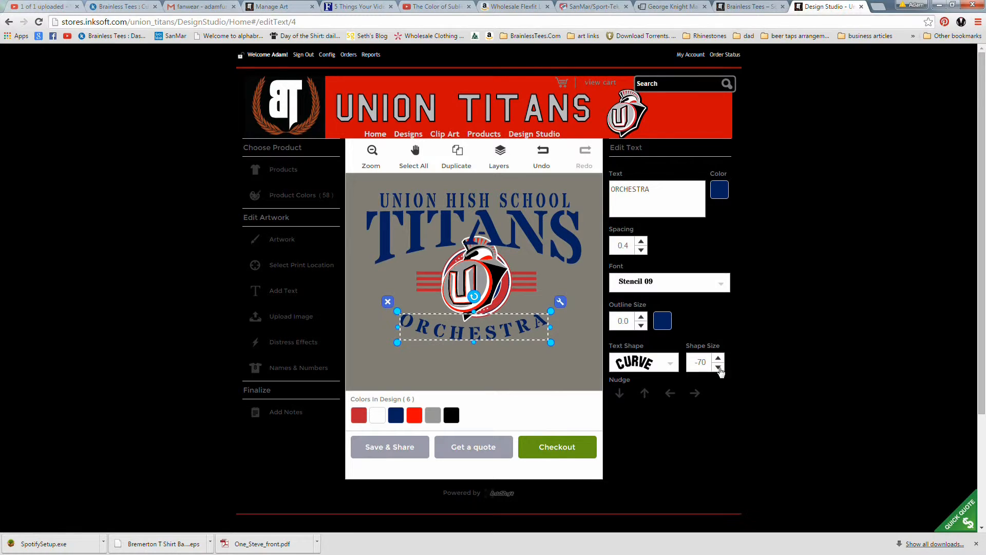
Browse the available font categories for the ORCHESTRA text, keeping the current font.
{"action": "left_click", "coordinate": [727, 281]}
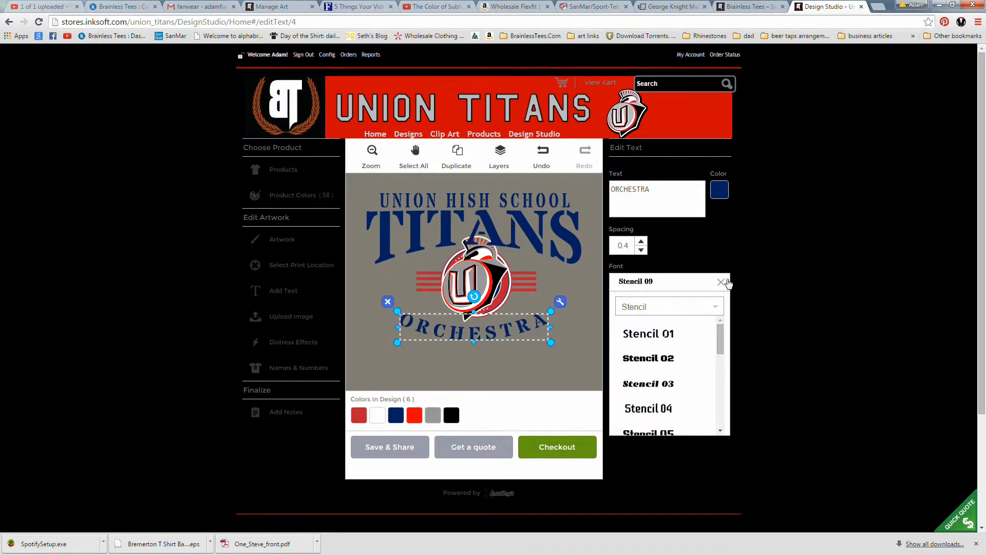
{"action": "mouse_move", "coordinate": [720, 336]}
{"action": "left_mouse_down"}
{"action": "mouse_move", "coordinate": [719, 405]}
{"action": "mouse_move", "coordinate": [719, 326]}
{"action": "left_mouse_up"}
{"action": "left_click", "coordinate": [714, 308]}
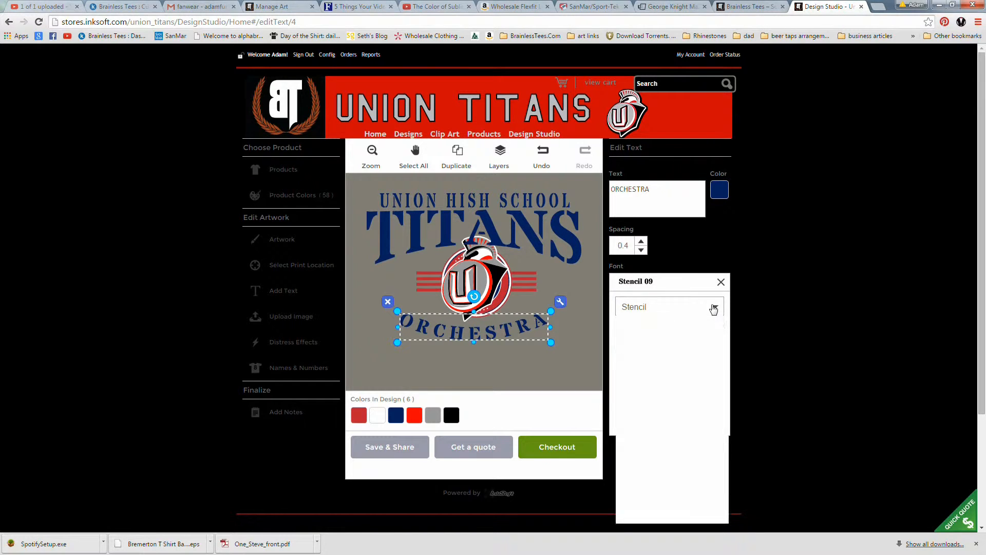
{"action": "scroll", "coordinate": [720, 425], "scroll_direction": "down", "scroll_amount": 1}
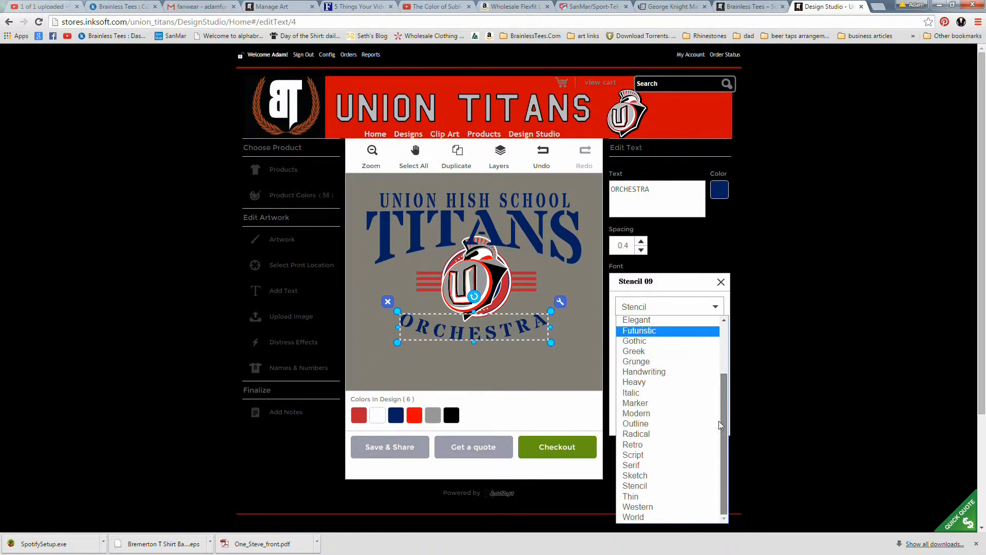
{"action": "left_click_drag", "start_coordinate": [723, 371], "coordinate": [723, 320]}
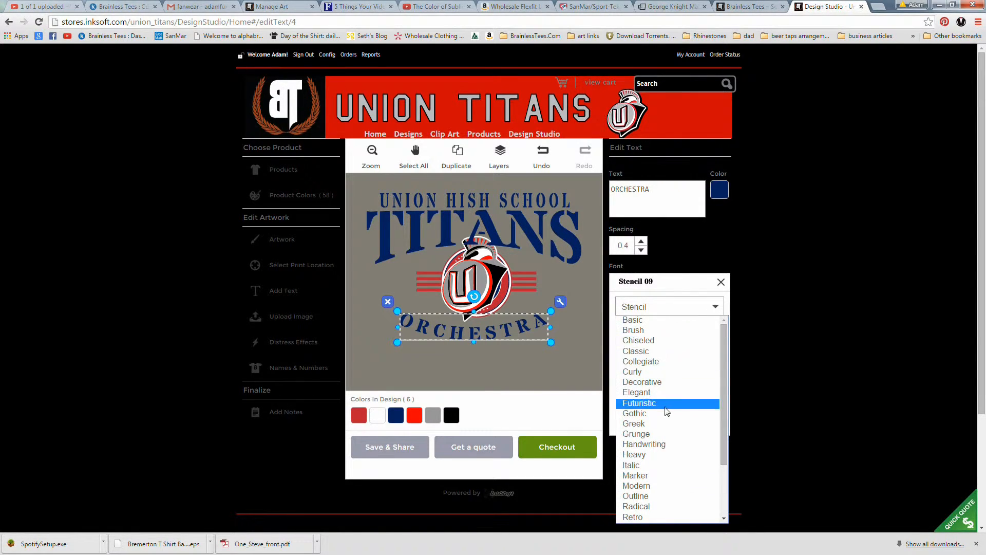
{"action": "left_click", "coordinate": [756, 383]}
{"action": "left_click", "coordinate": [768, 381]}
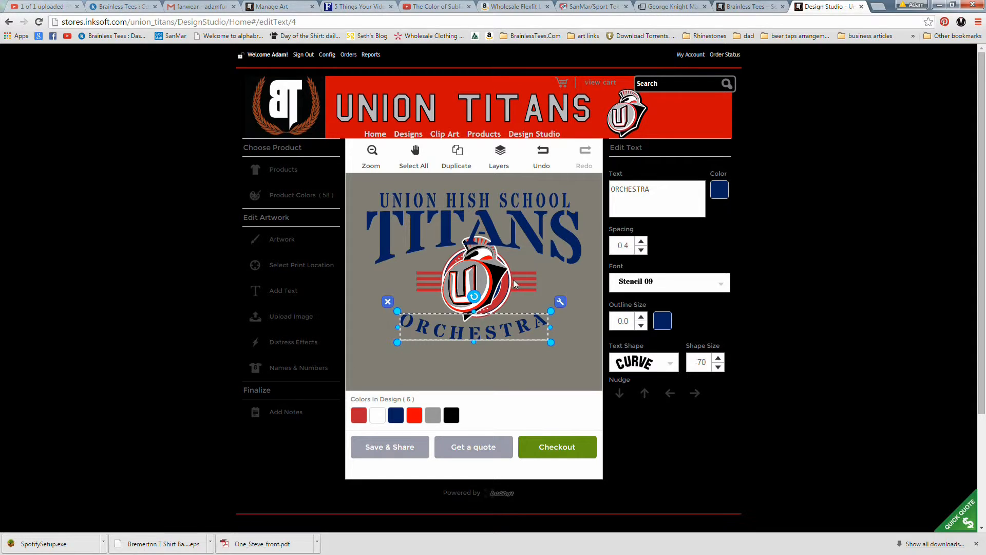
Enlarge the circular striped emblem so its ring surrounds the mascot, and shift it slightly down.
{"action": "left_click", "coordinate": [501, 157]}
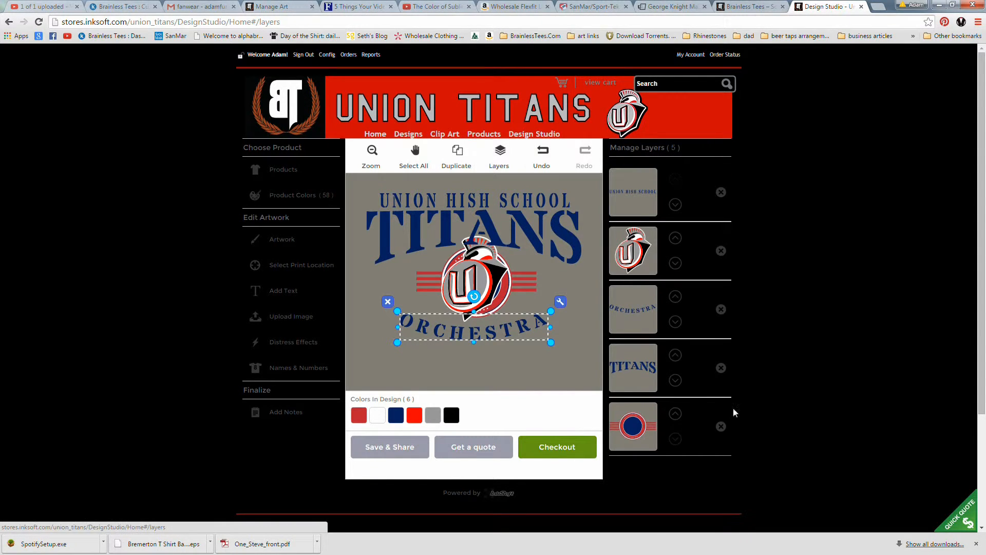
{"action": "left_click", "coordinate": [637, 428]}
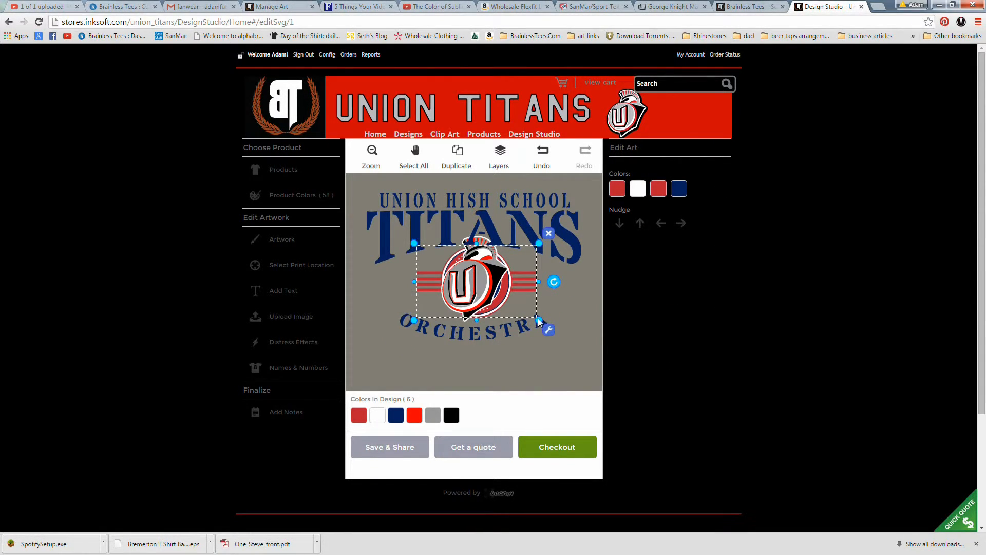
{"action": "left_click_drag", "start_coordinate": [539, 321], "coordinate": [556, 332]}
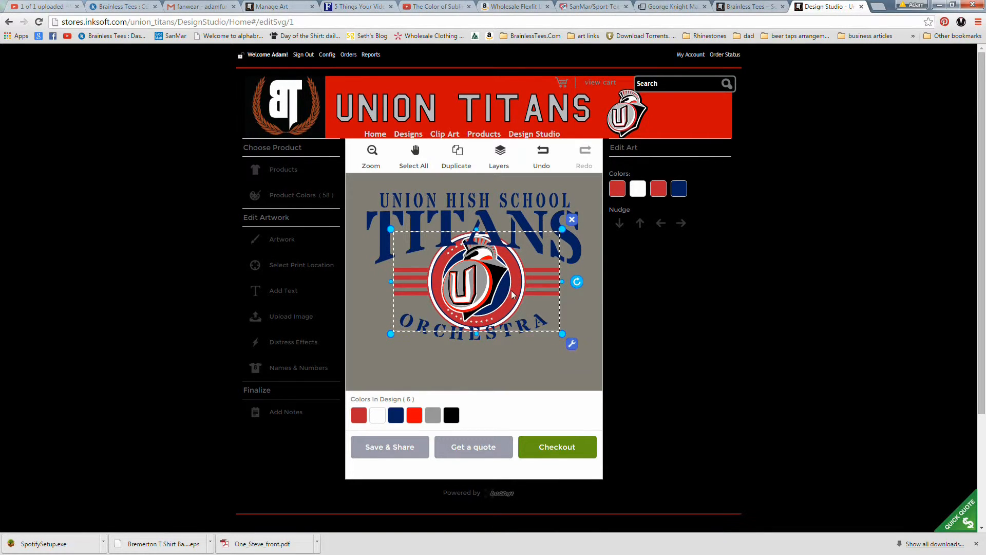
{"action": "left_click_drag", "start_coordinate": [513, 294], "coordinate": [512, 296]}
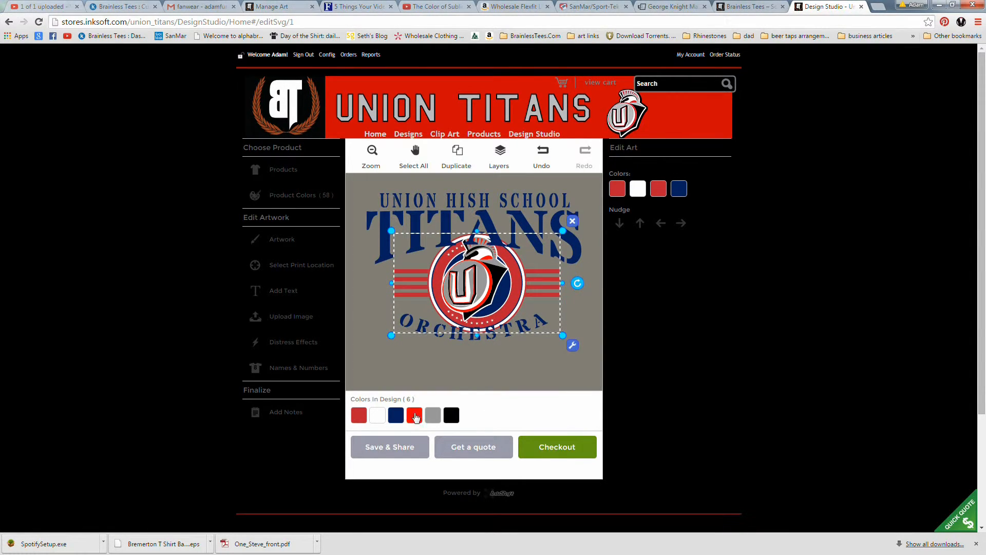
Recolour the whole design, replacing the dark red with the mascot's bright red and the navy blue with black.
{"action": "left_click", "coordinate": [360, 416]}
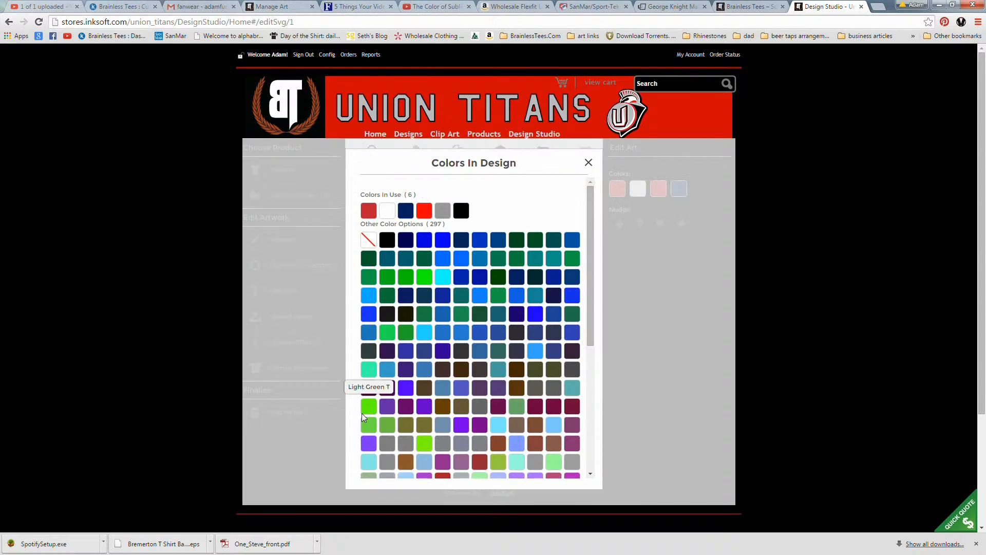
{"action": "left_click", "coordinate": [424, 211]}
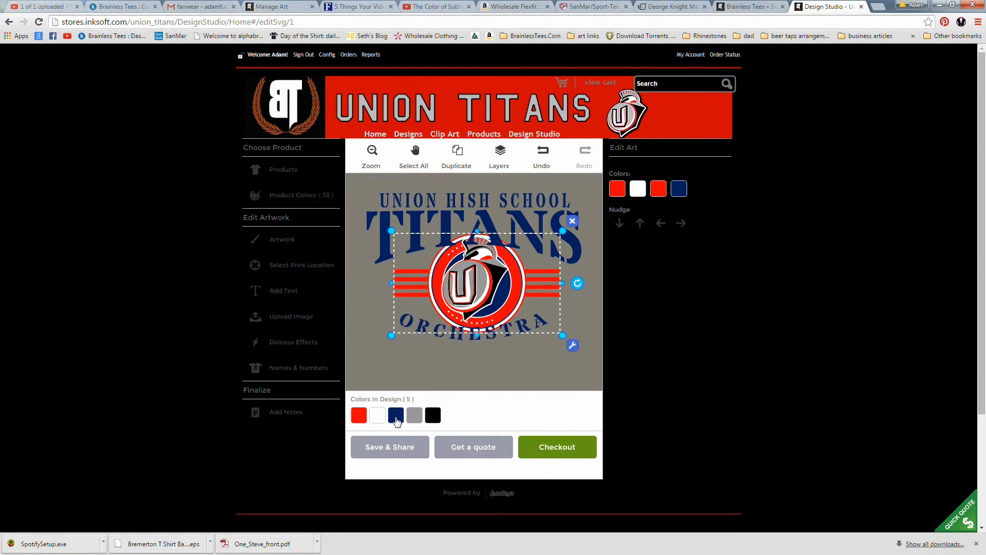
{"action": "left_click", "coordinate": [402, 416]}
{"action": "left_click", "coordinate": [440, 212]}
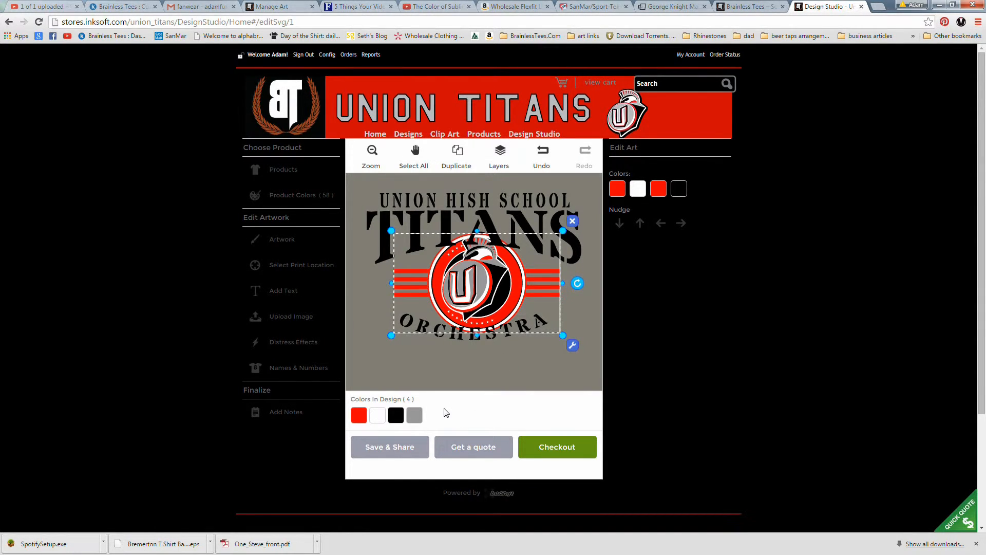
Move the ORCHESTRA text, the striped ring emblem and the mascot slightly down, centring the emblem and mascot horizontally in the design.
{"action": "left_click", "coordinate": [478, 340]}
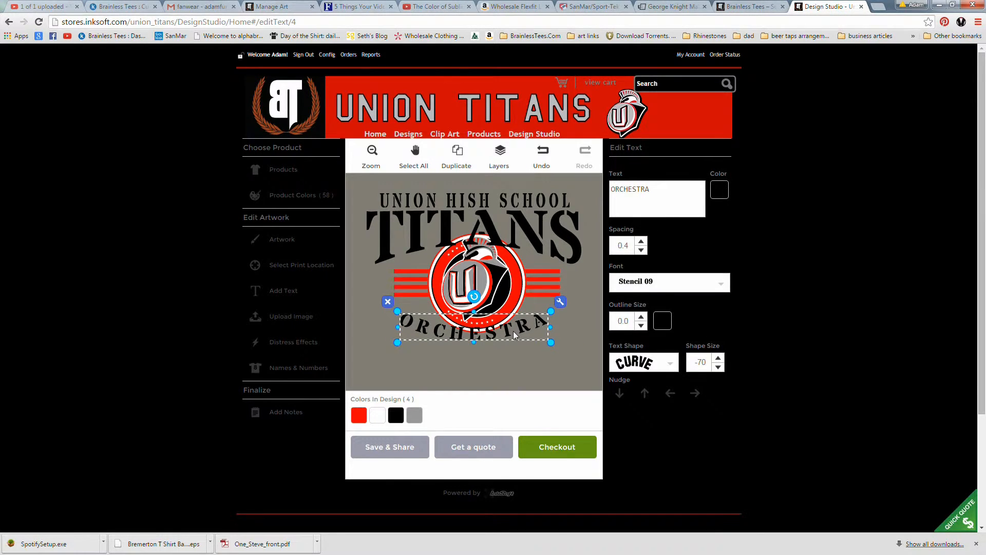
{"action": "left_click_drag", "start_coordinate": [513, 331], "coordinate": [513, 342]}
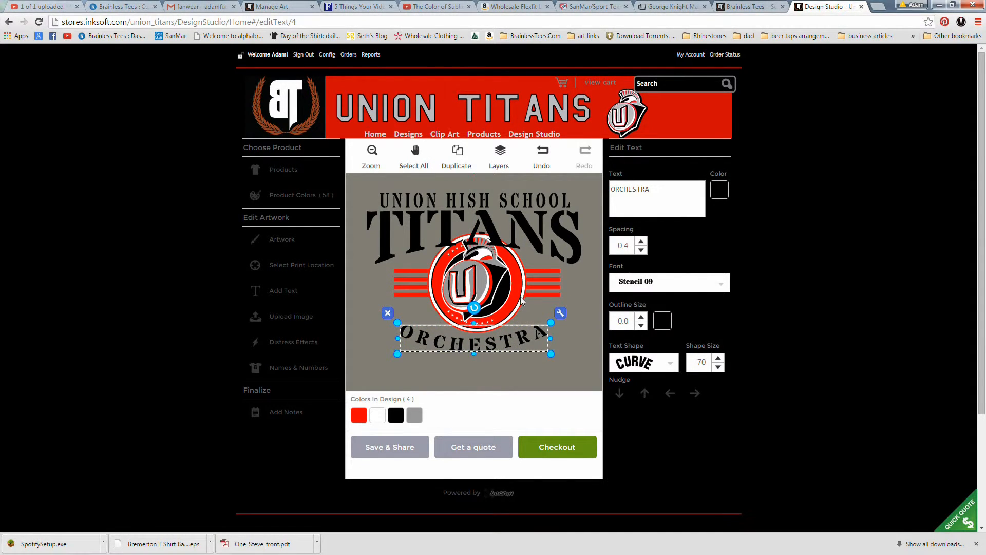
{"action": "left_click", "coordinate": [520, 282]}
{"action": "left_click_drag", "start_coordinate": [521, 282], "coordinate": [520, 294]}
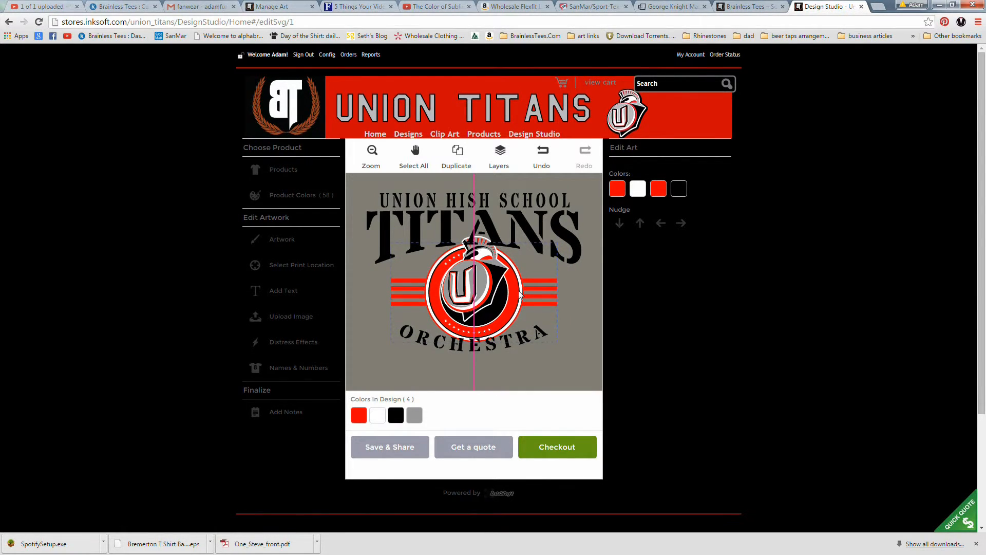
{"action": "left_click_drag", "start_coordinate": [520, 294], "coordinate": [484, 287]}
{"action": "left_click", "coordinate": [493, 291]}
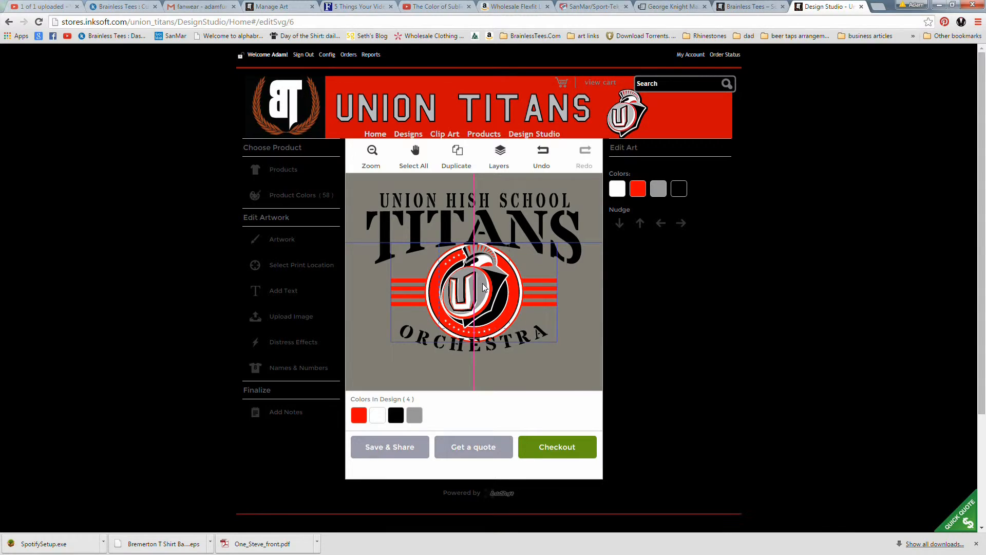
{"action": "left_click_drag", "start_coordinate": [483, 287], "coordinate": [482, 291]}
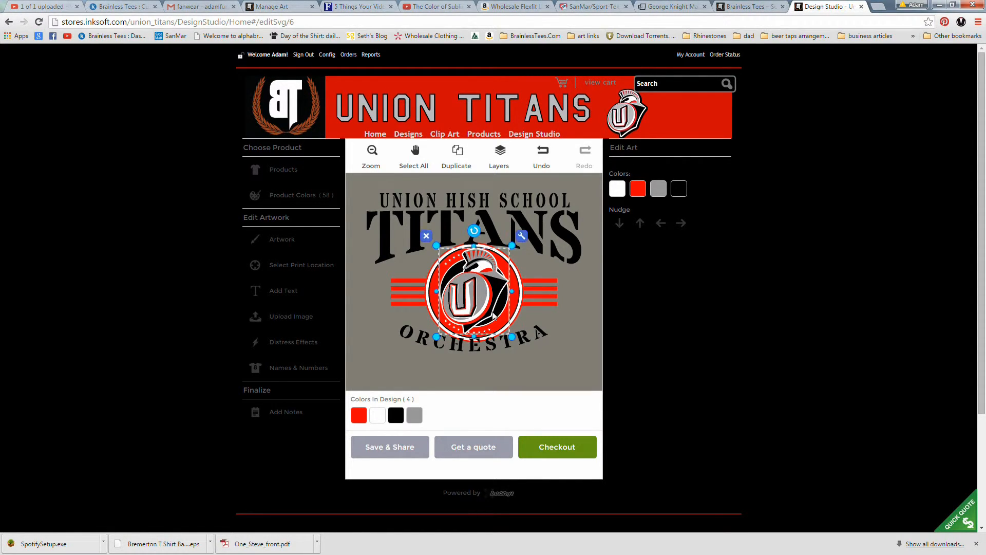
Move the ORCHESTRA text slightly further down, clear of the ring emblem, and set its curve shape size to -95.
{"action": "left_click", "coordinate": [492, 350]}
{"action": "left_click_drag", "start_coordinate": [487, 350], "coordinate": [486, 357]}
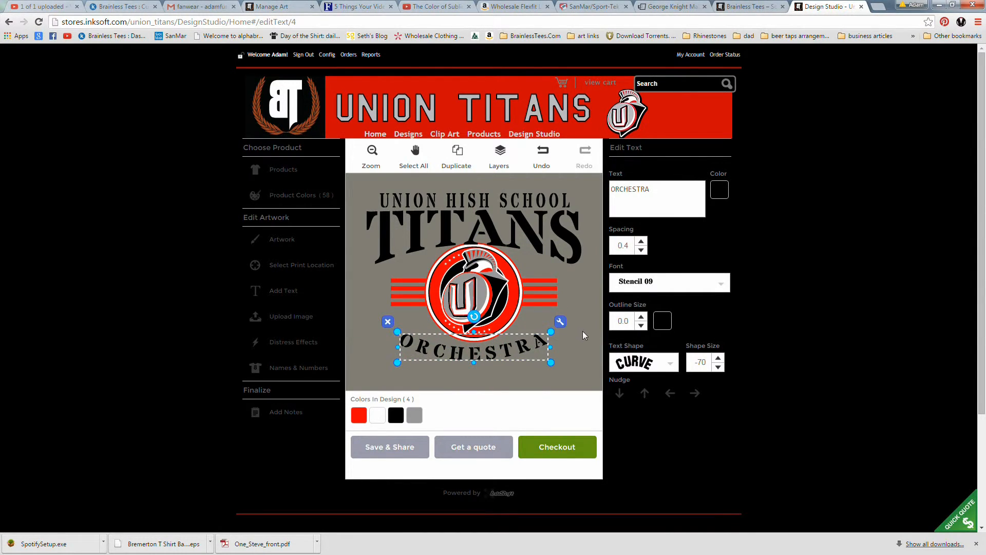
{"action": "left_click", "coordinate": [583, 337]}
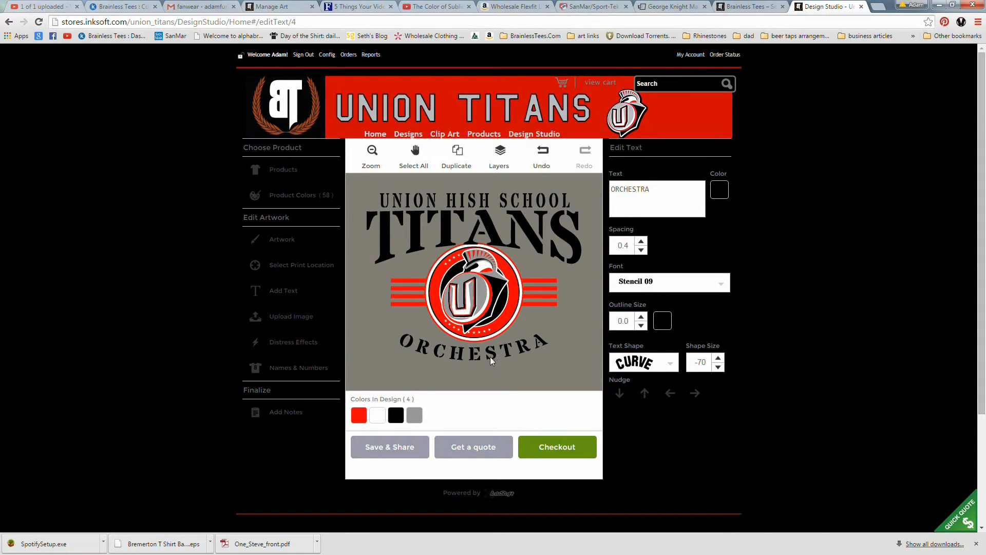
{"action": "left_click", "coordinate": [718, 370]}
{"action": "double_click", "coordinate": [719, 368]}
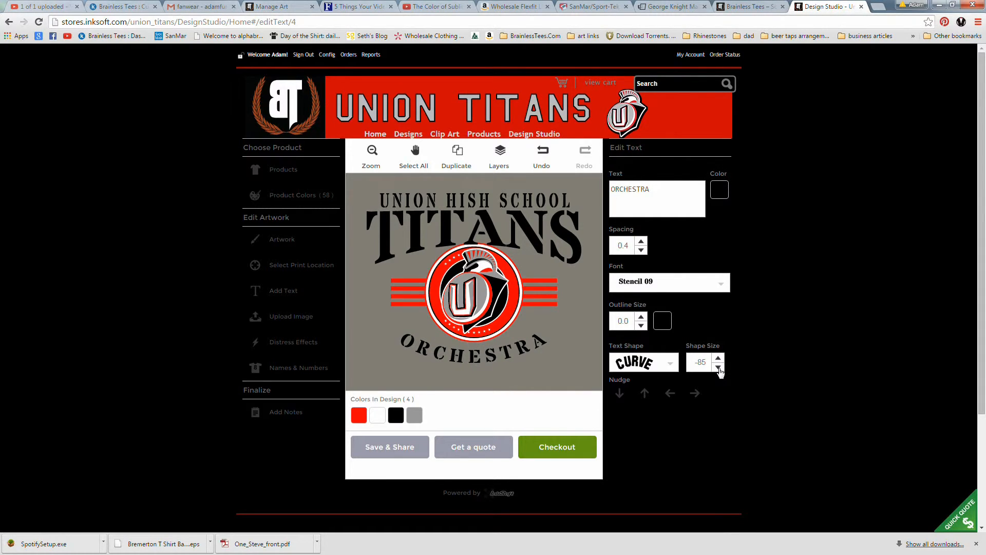
{"action": "left_click", "coordinate": [718, 369]}
{"action": "left_click", "coordinate": [718, 369]}
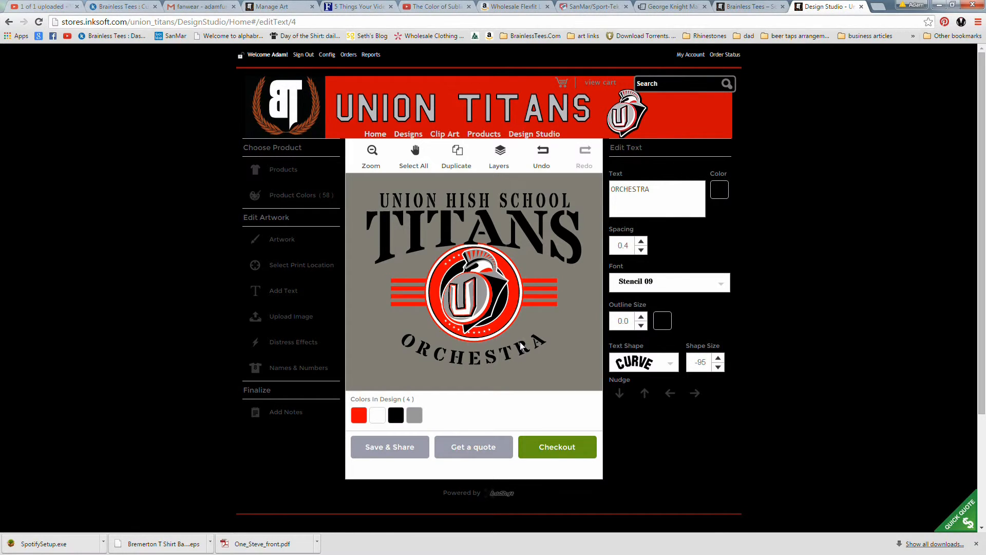
Return to the full shirt view and enlarge the whole design together, keeping it centred on the chest.
{"action": "left_click", "coordinate": [371, 157]}
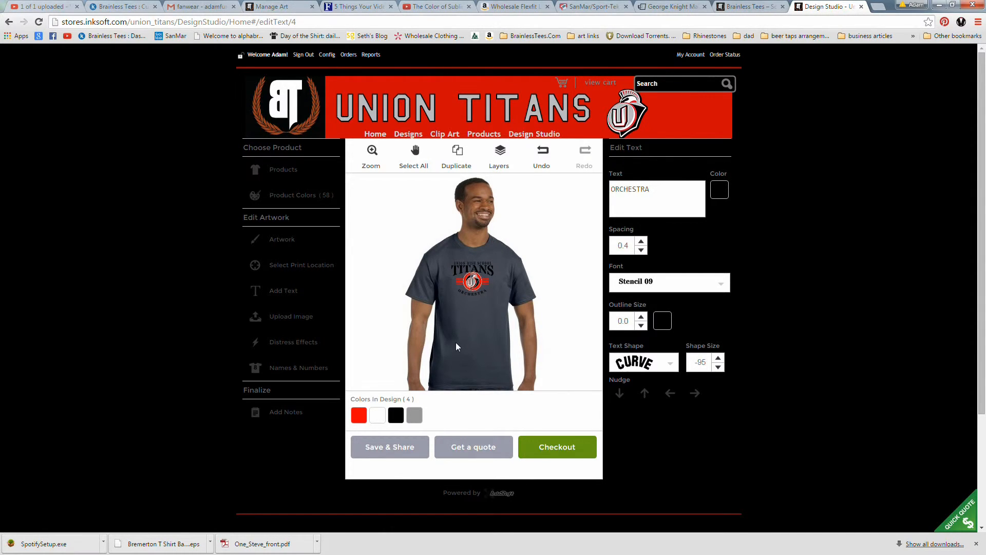
{"action": "left_click", "coordinate": [416, 157]}
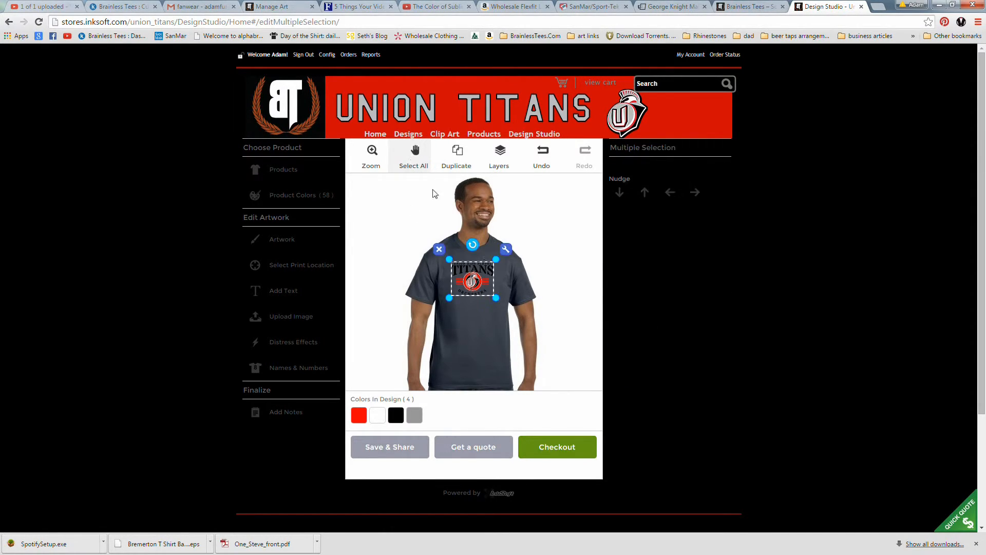
{"action": "left_click_drag", "start_coordinate": [503, 306], "coordinate": [479, 283]}
{"action": "left_click", "coordinate": [560, 347]}
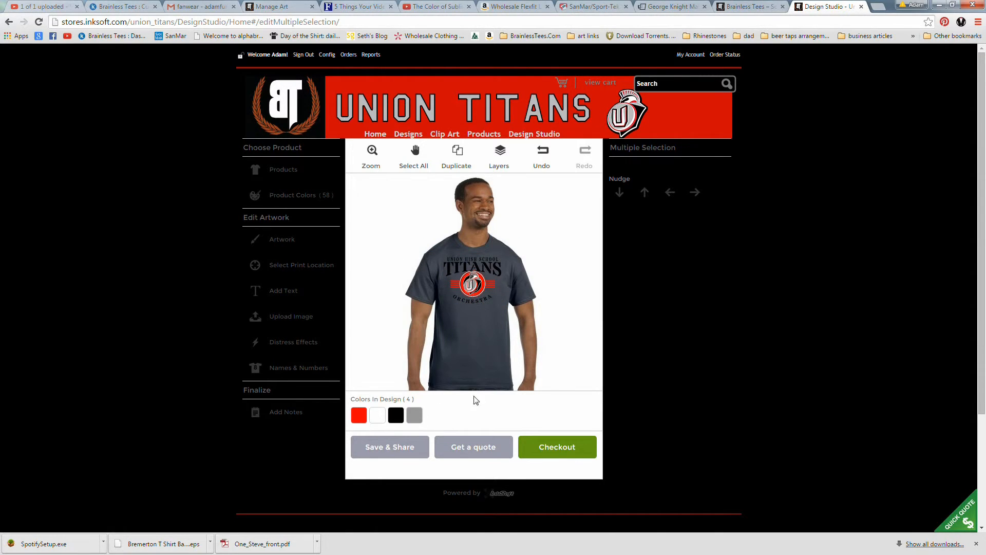
Save the design under the name UNION ORCHESTRA, leaving the message blank.
{"action": "left_click", "coordinate": [399, 458]}
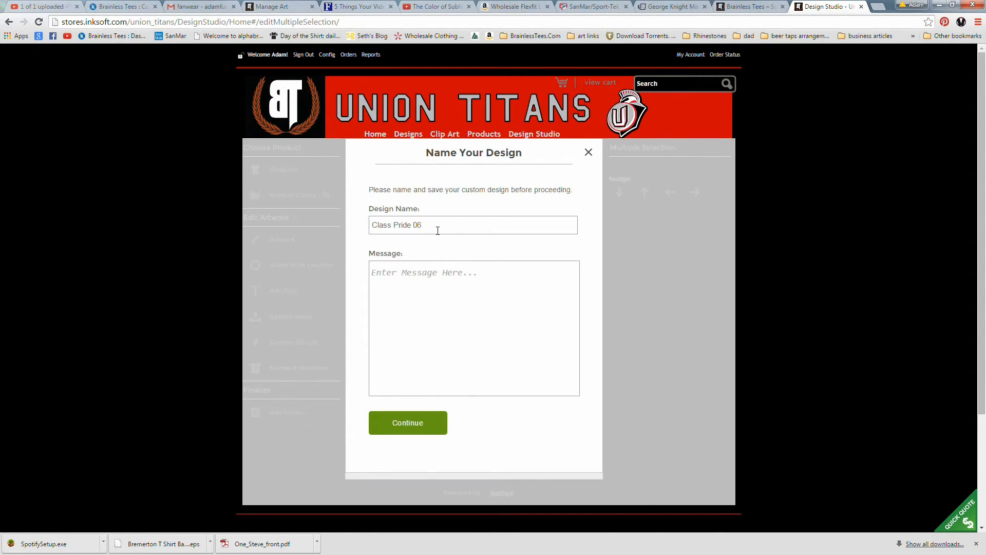
{"action": "left_click_drag", "start_coordinate": [438, 226], "coordinate": [365, 224]}
{"action": "type", "text": "UNION ORCHESTRA"}
{"action": "left_click", "coordinate": [409, 417]}
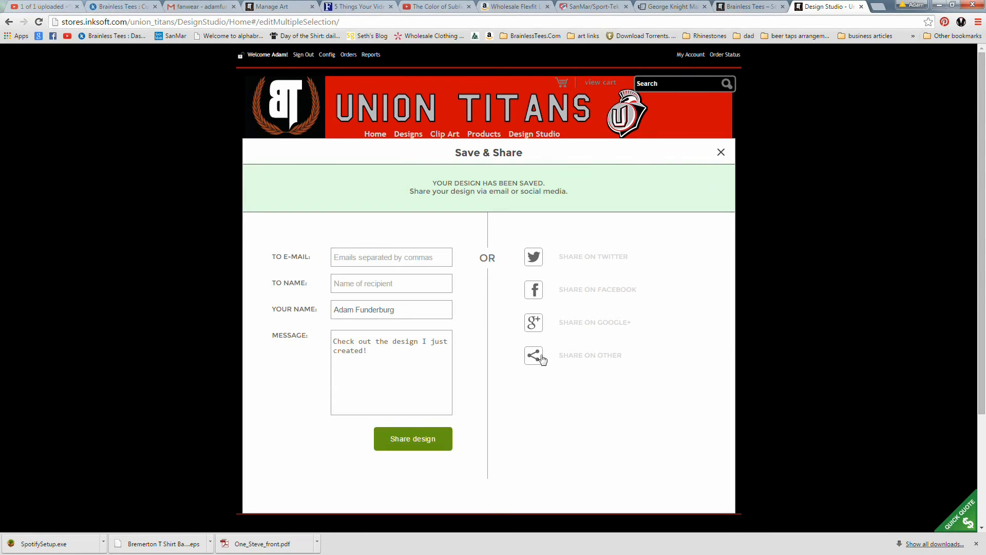
Examine the e-mail and social media sharing options for the saved design, including the list of other services.
{"action": "mouse_move", "coordinate": [535, 357]}
{"action": "left_click", "coordinate": [376, 256]}
{"action": "mouse_move", "coordinate": [584, 361]}
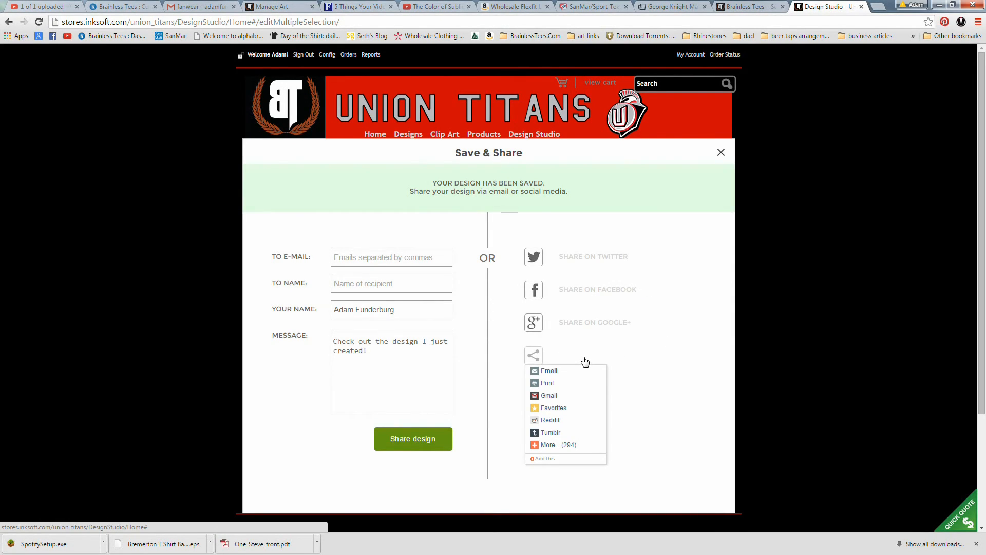